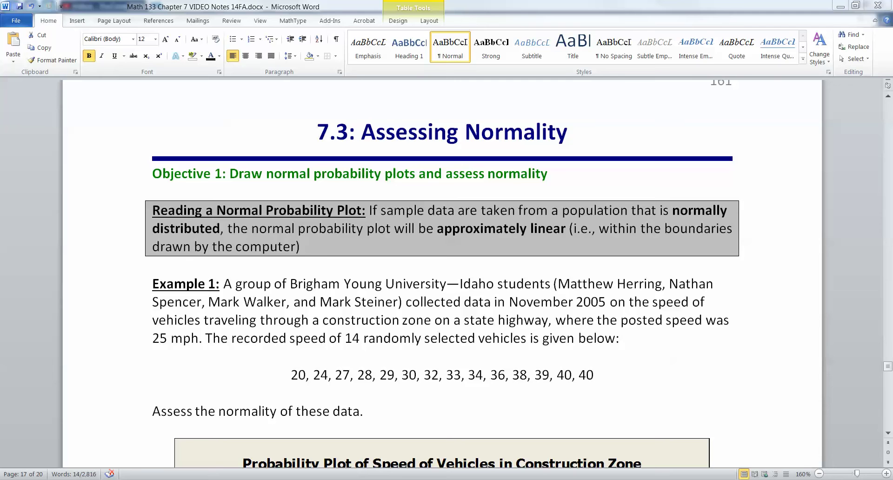
Step: Read the rule for reading a normal probability plot and the Example 1 problem on construction zone speeds
left_click_drag(438, 228, 567, 228)
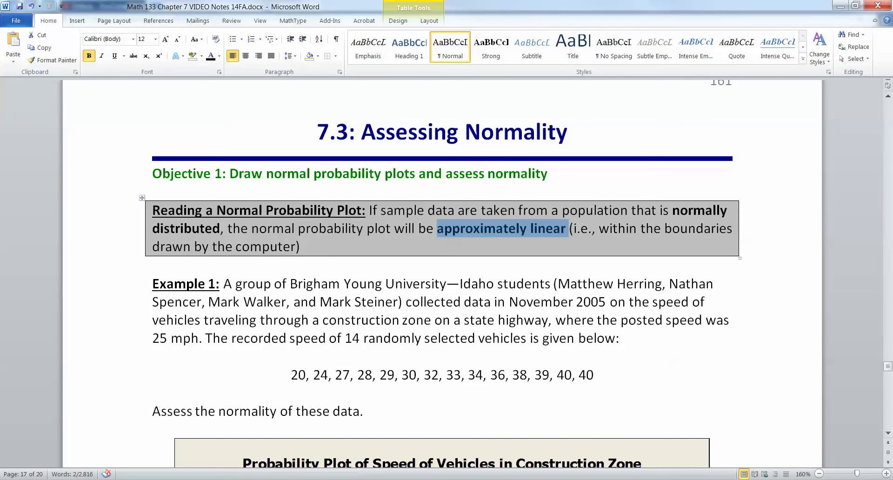
left_click(566, 228)
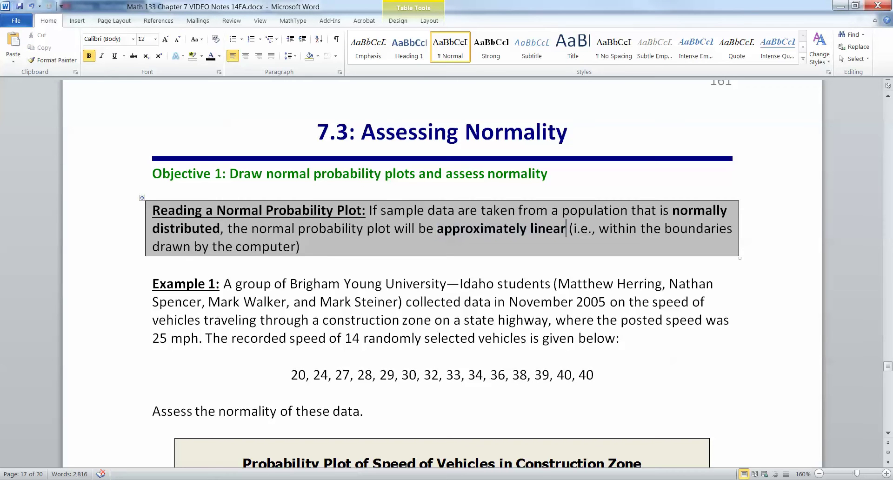
left_click_drag(577, 229, 300, 246)
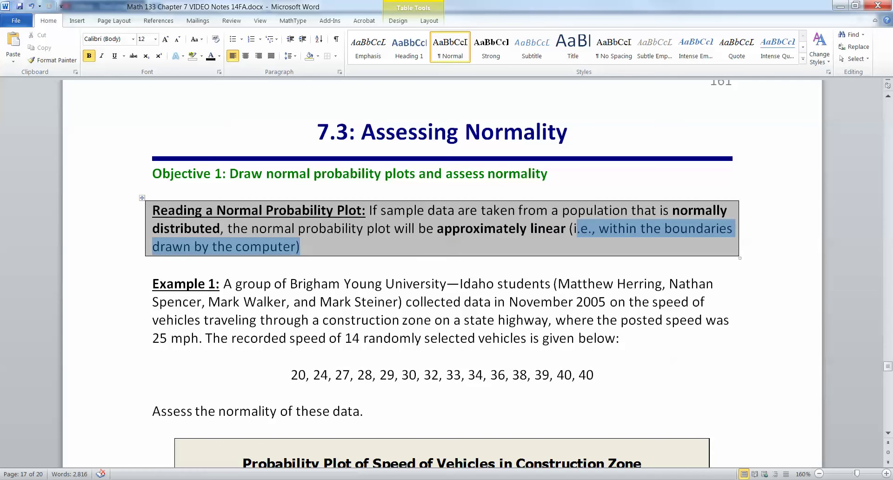
scroll(440, 274, "down", 3)
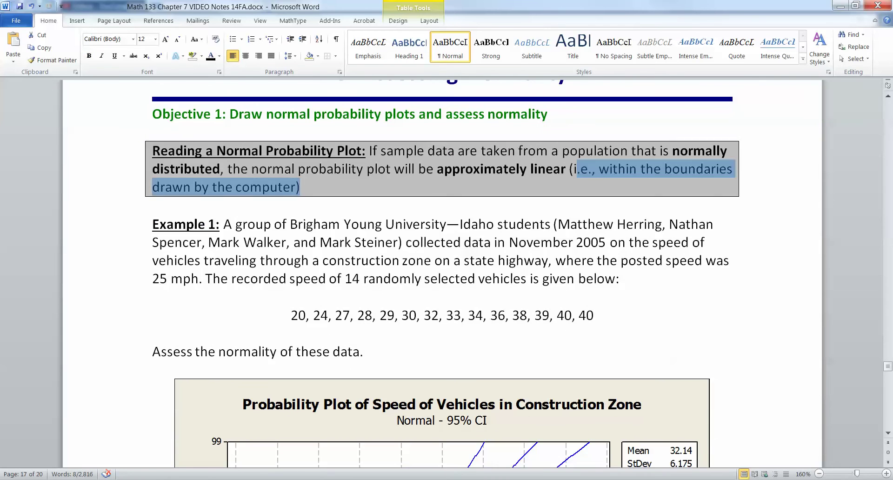
left_click(416, 260)
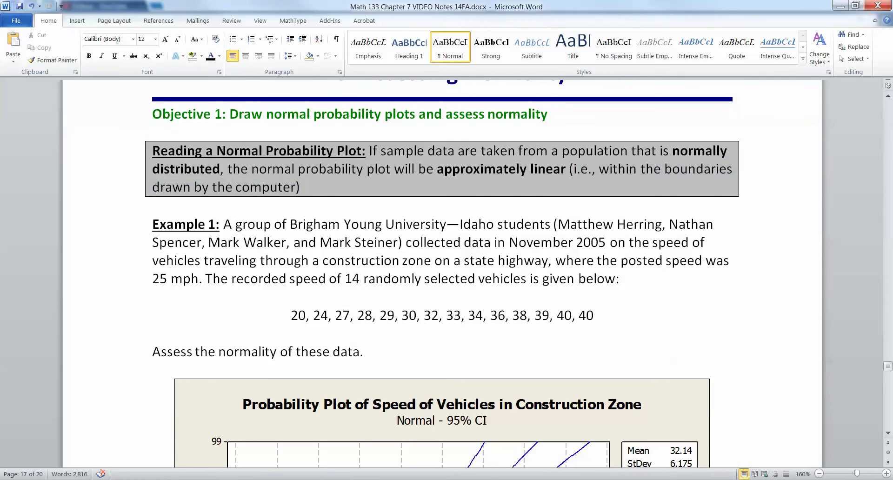
scroll(442, 274, "down", 2)
scroll(442, 273, "up", 1)
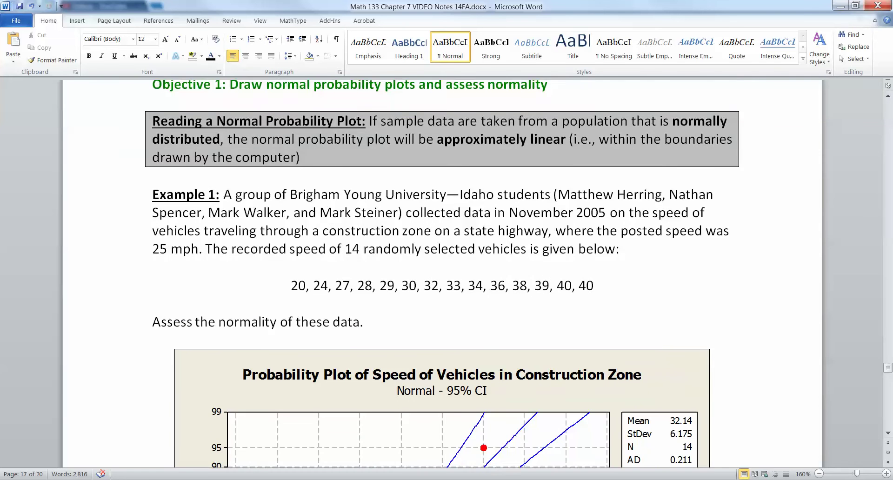
scroll(442, 274, "down", 1)
left_click(517, 201)
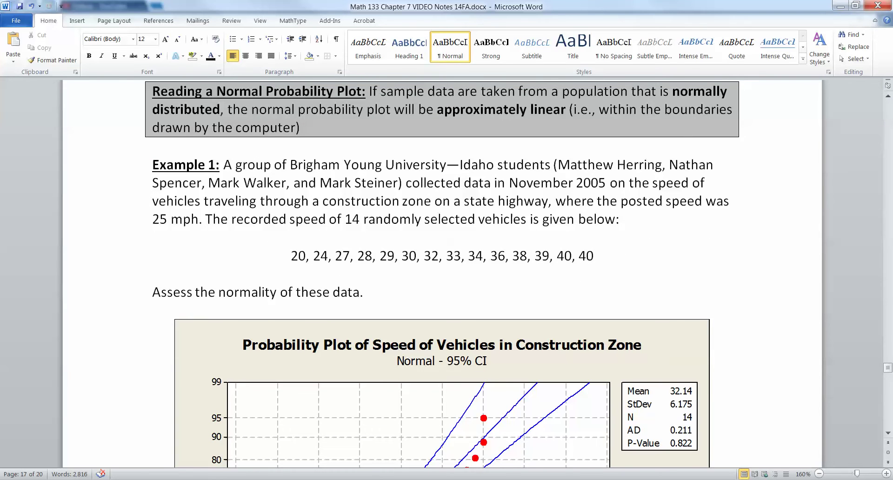
scroll(516, 201, "down", 1)
scroll(442, 258, "down", 1)
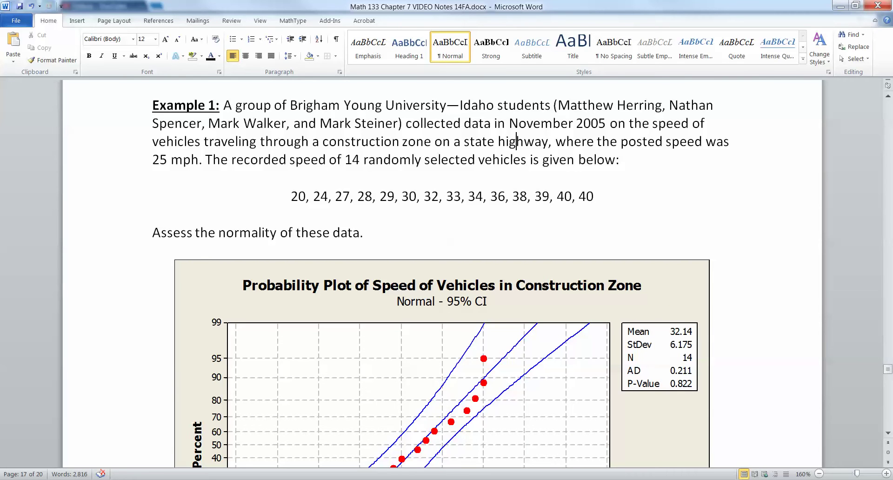
Step: Review the Example 1 vehicle speed data, the normality question and the accompanying probability plot
left_click_drag(205, 160, 615, 160)
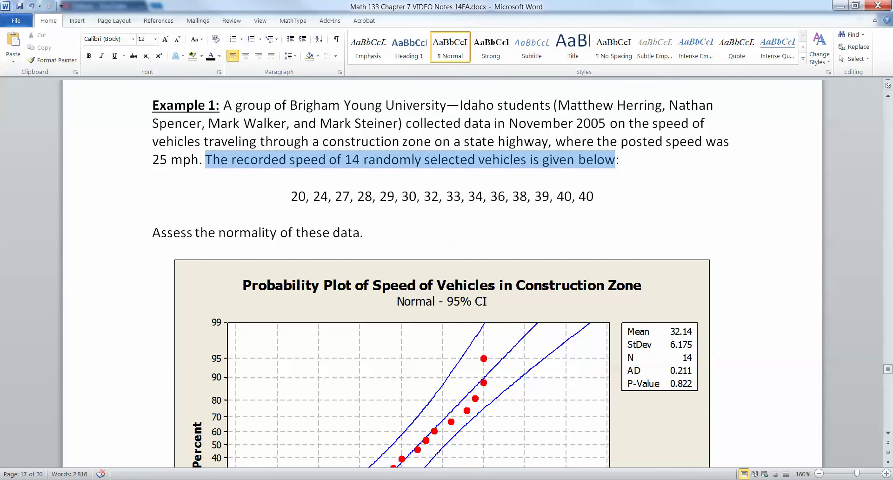
scroll(440, 273, "down", 1)
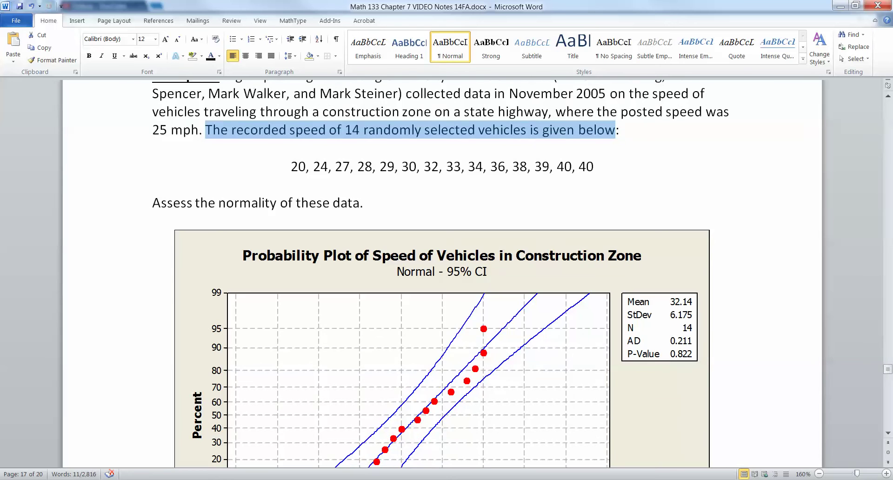
left_click(330, 203)
left_click_drag(306, 166, 593, 166)
left_click(442, 184)
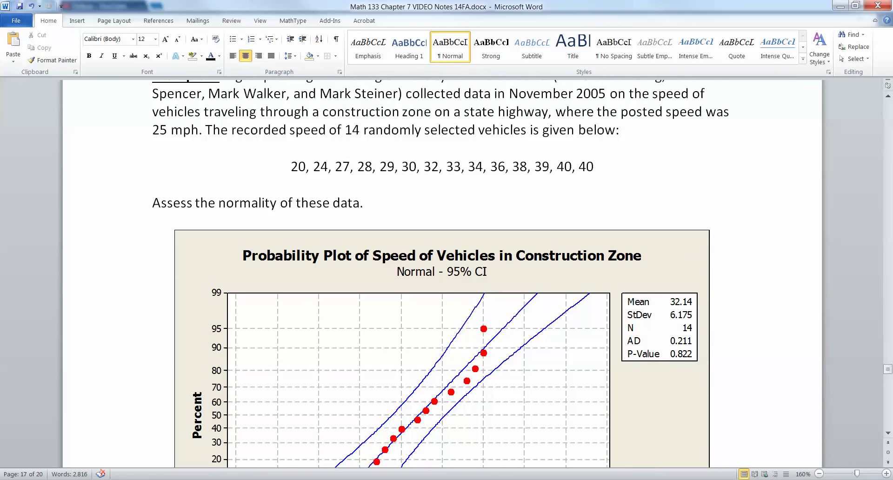
scroll(442, 184, "down", 1)
left_click_drag(153, 173, 370, 174)
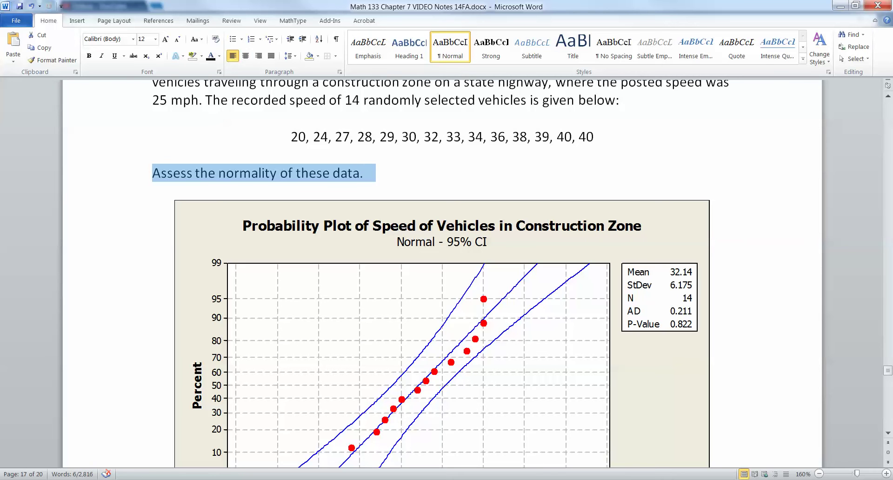
scroll(440, 273, "down", 3)
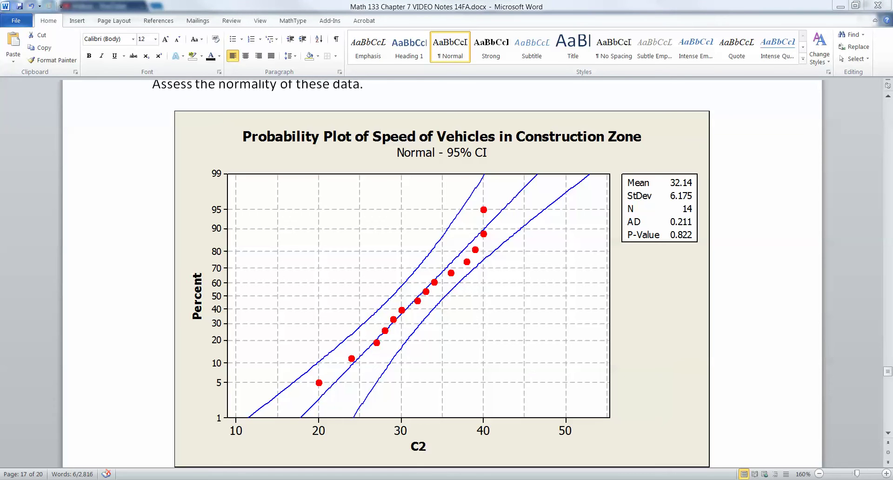
Step: Add the bold answer "Normal because all the points follow a line (are within the boundaries)", with Normal underlined, below the Example 1 plot
scroll(442, 273, "down", 5)
left_click(441, 198)
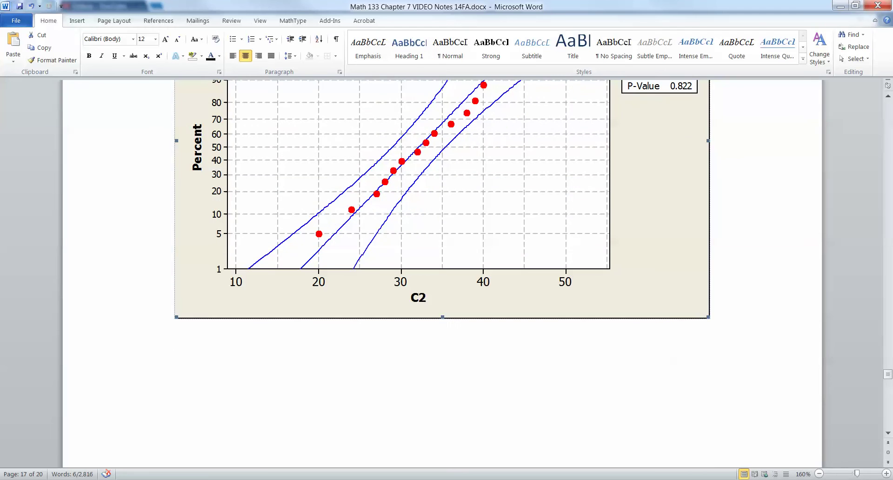
left_click(718, 311)
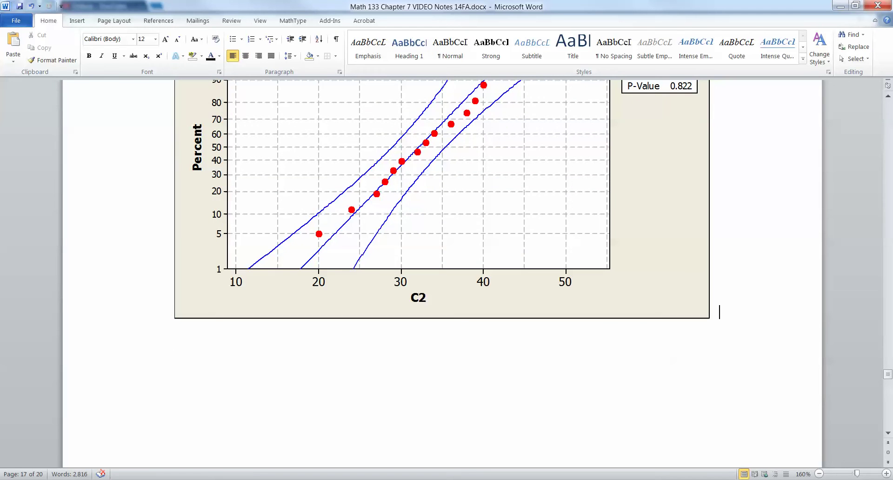
key("Return")
type("Normal because all the points follow a line (are within the boundaries)")
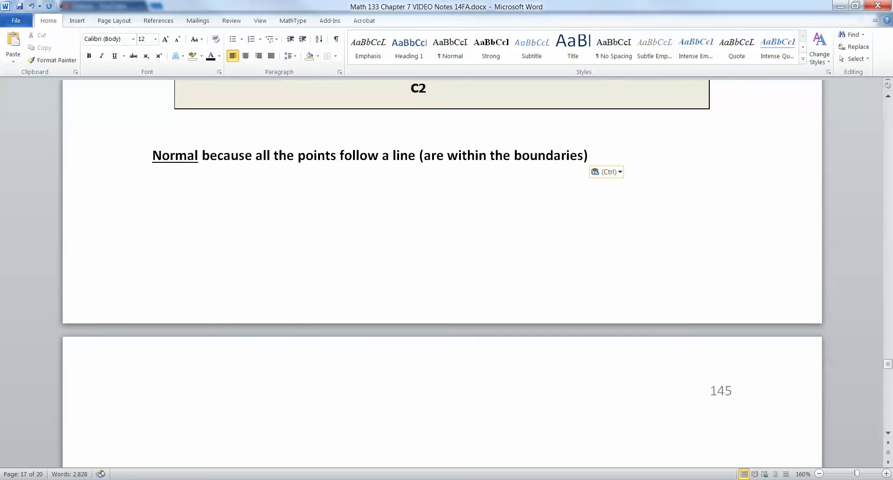
key("Delete")
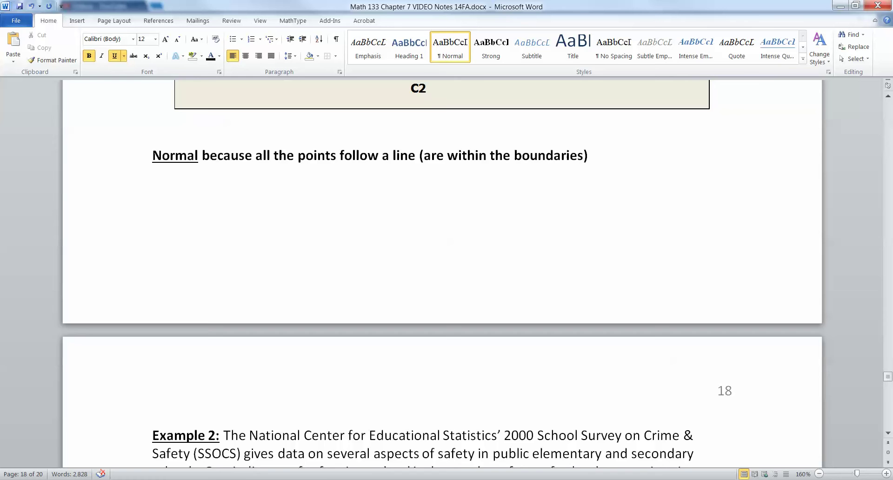
scroll(450, 241, "up", 5)
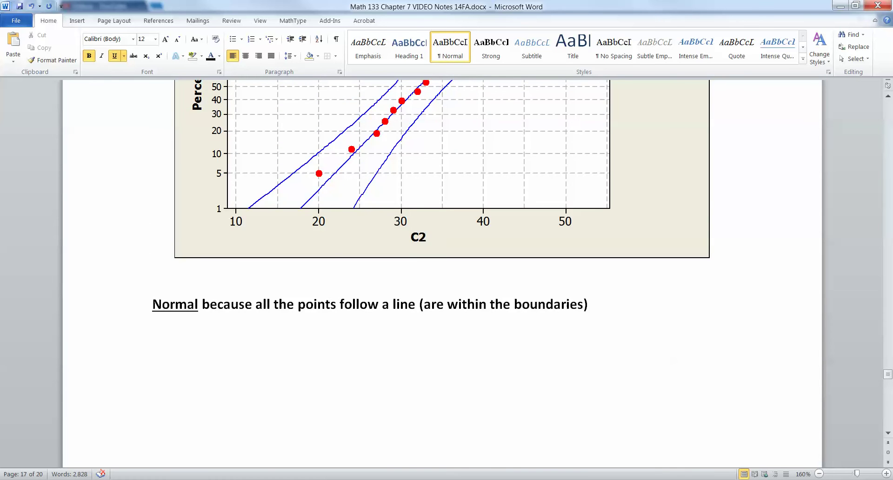
Step: Read Example 2 on out-of-school suspensions and review its data values and probability plot
scroll(346, 293, "down", 7)
left_click(346, 293)
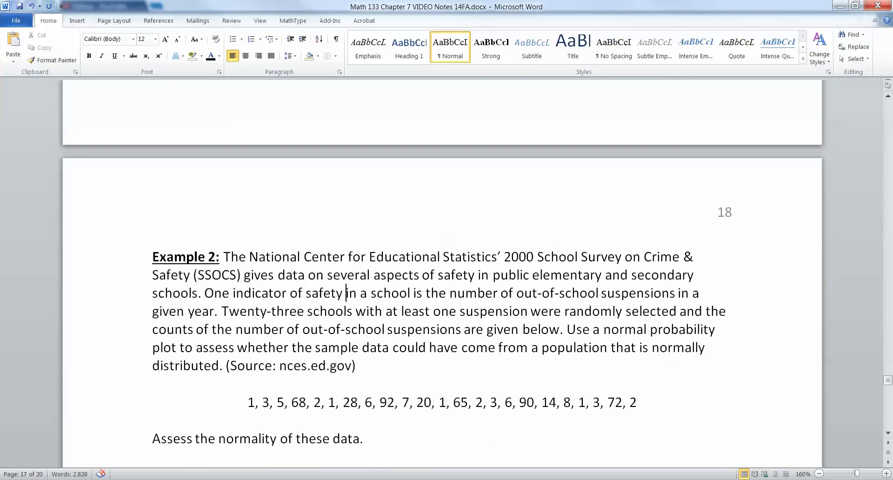
scroll(346, 293, "down", 3)
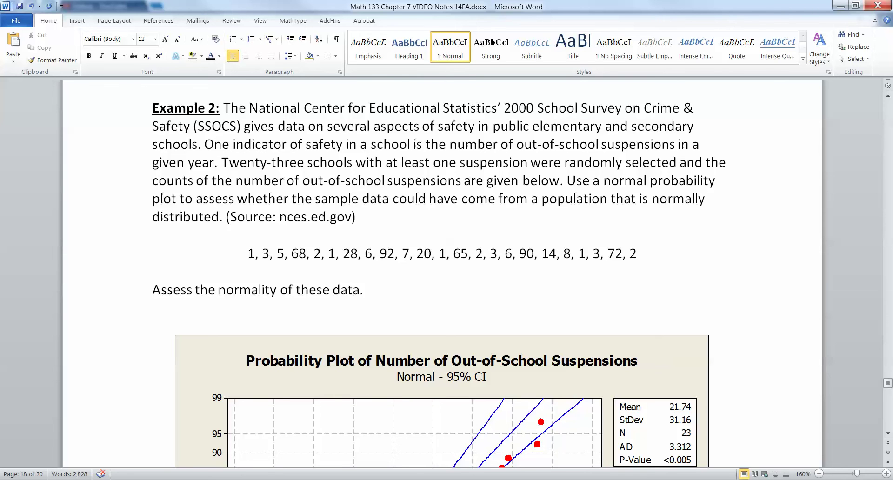
left_click_drag(315, 199, 399, 228)
scroll(398, 228, "down", 2)
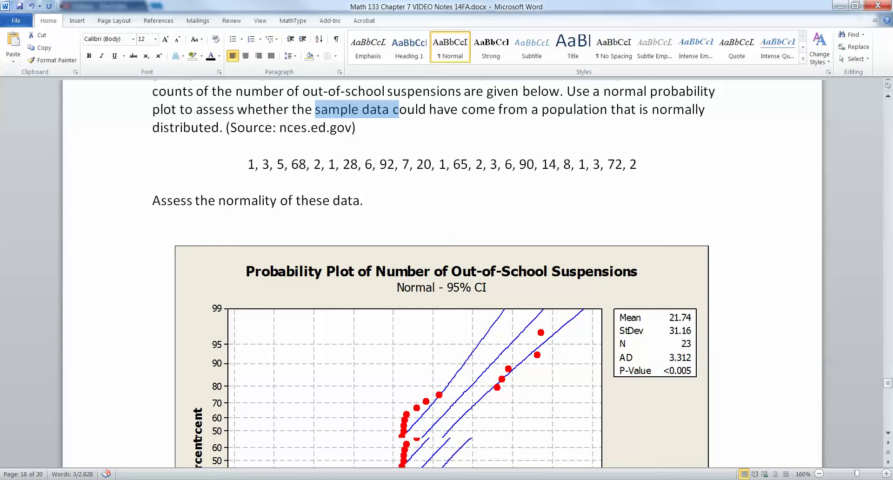
left_click_drag(255, 164, 637, 165)
left_click(173, 181)
scroll(442, 274, "down", 3)
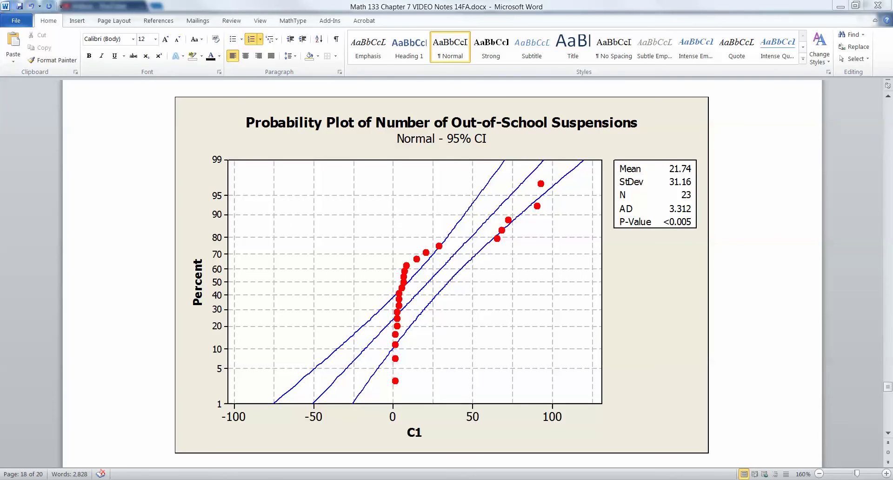
Step: Add the bold answer "Not Normal because the points do not follow a line (are NOT within the boundaries)" below the Example 2 plot, underlining Not Normal
scroll(442, 275, "down", 5)
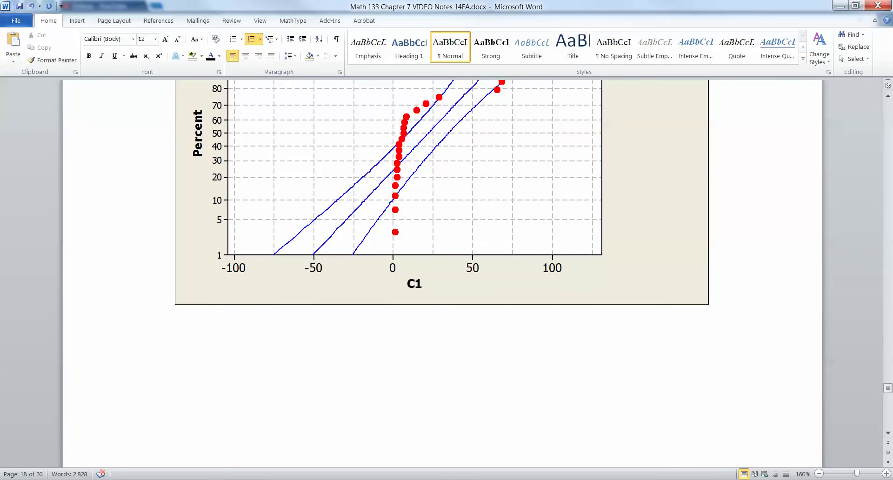
left_click(153, 350)
type("Not Normal because the points do not follow a line (are NOT within the boundaries)")
scroll(449, 241, "up", 3)
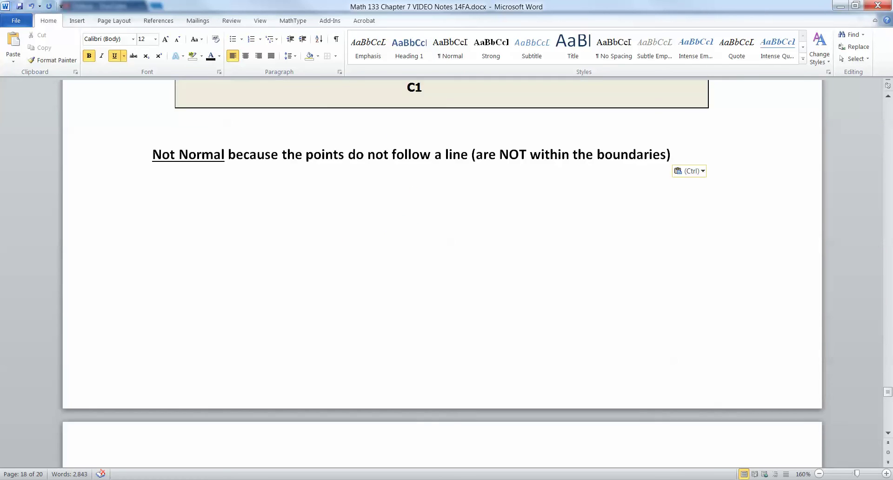
scroll(442, 274, "up", 5)
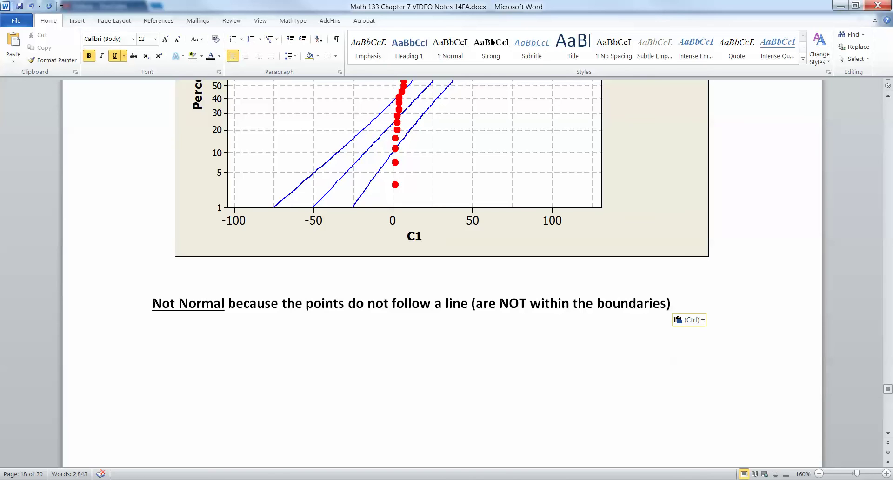
Step: Delete the empty lines above the "Normal Probability Plot from Raw Data – Ti-84" instruction table
scroll(442, 274, "down", 13)
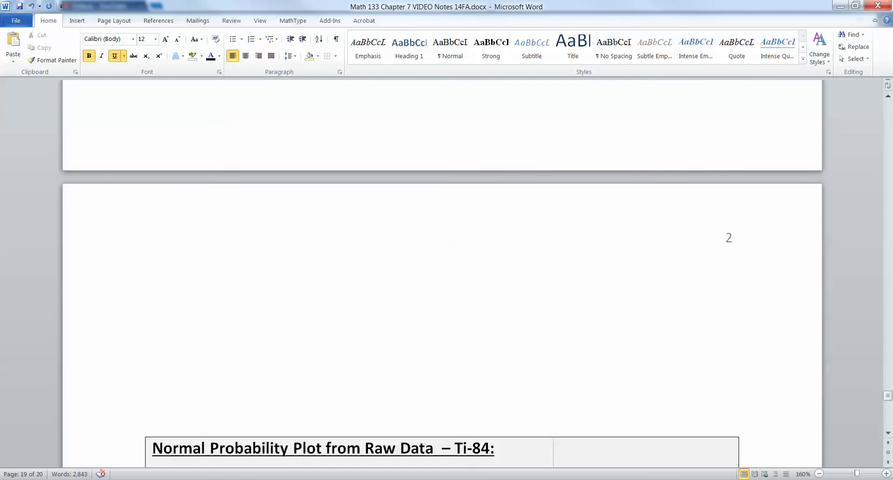
scroll(441, 274, "down", 2)
key("Delete")
key("Delete")
key("Delete")
key("Delete")
key("Delete")
key("Delete")
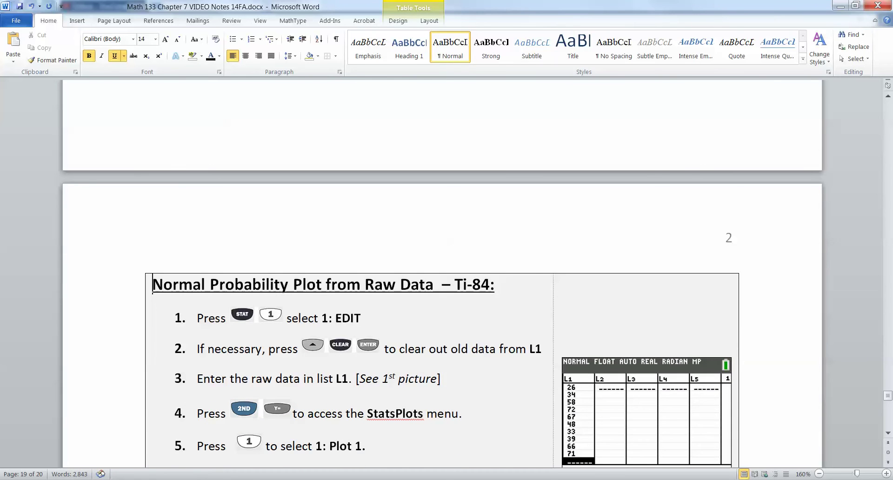
Step: Review the TI-84 normal probability plot instructions and the Example 3 table of average daily temperatures
scroll(442, 274, "down", 3)
scroll(442, 274, "down", 7)
scroll(441, 275, "down", 12)
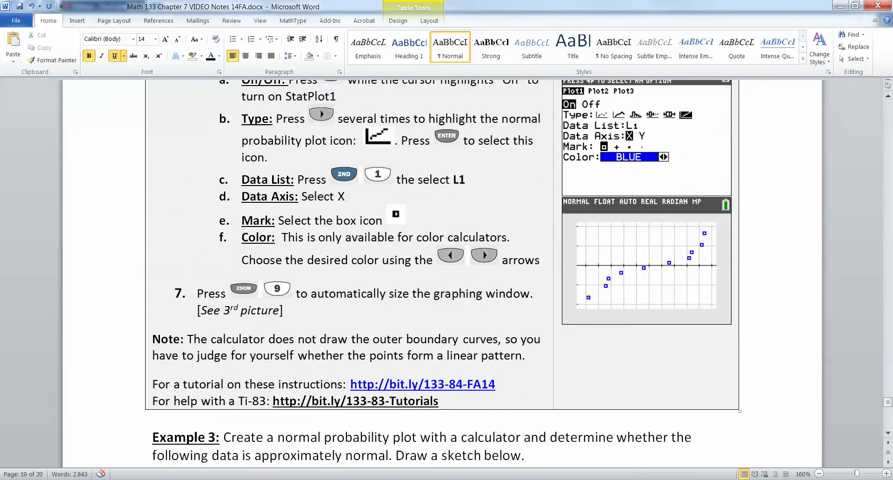
scroll(441, 274, "down", 2)
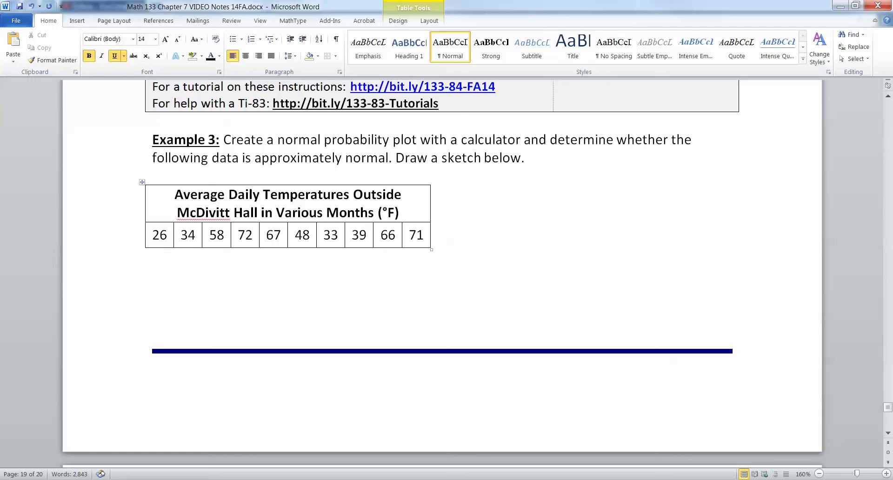
left_click(153, 275)
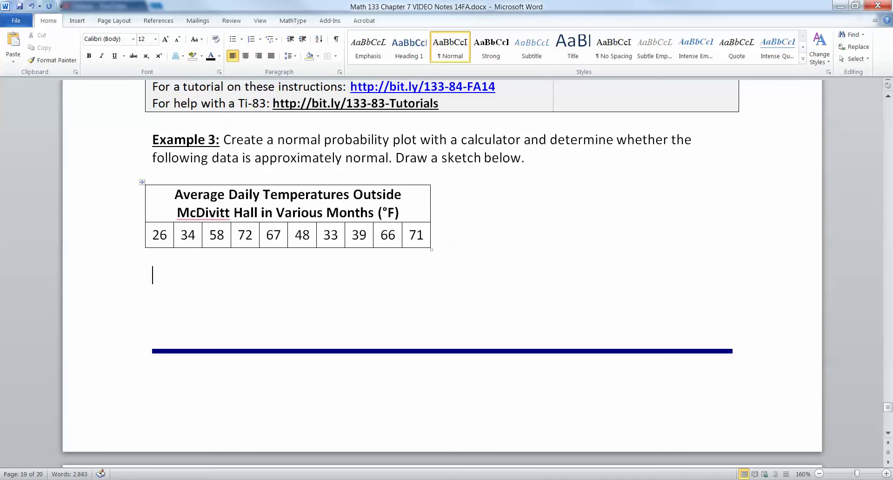
left_click_drag(153, 235, 418, 235)
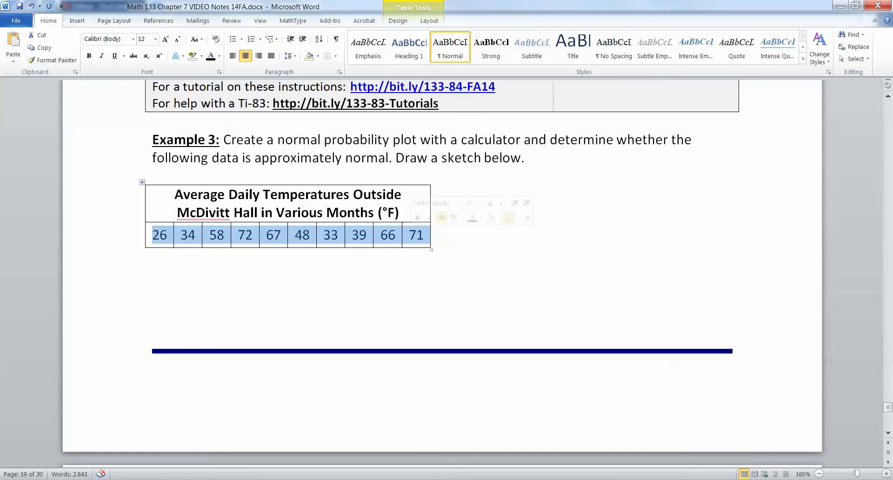
left_click(359, 235)
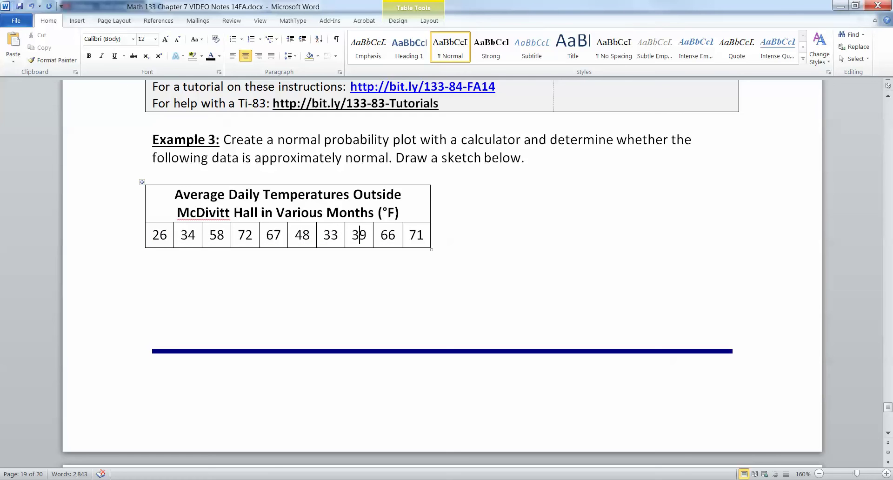
Step: Switch to TI-SmartView, clear the calculator's home screen, and return to Example 3 in the Word notes
key("alt+Tab")
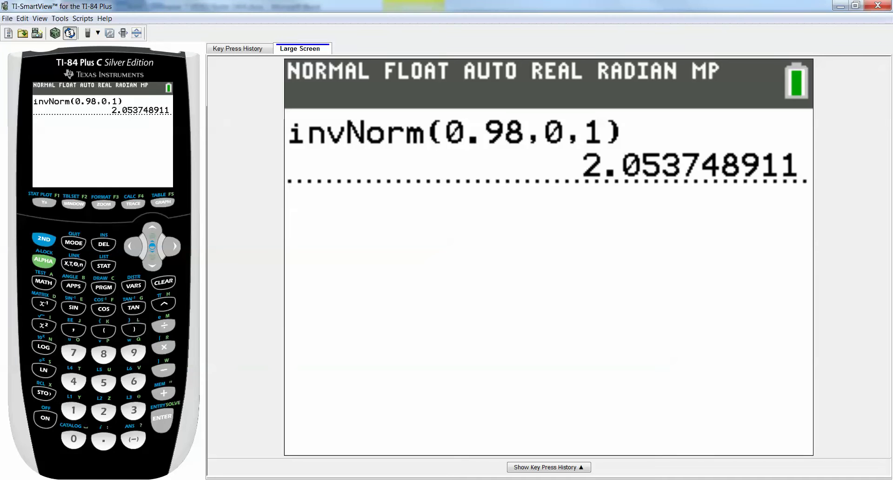
key("Escape")
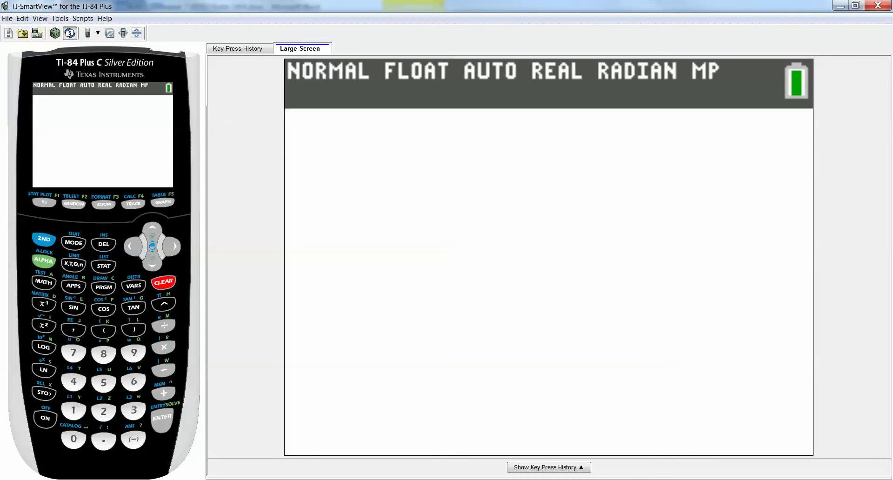
key("alt+Tab")
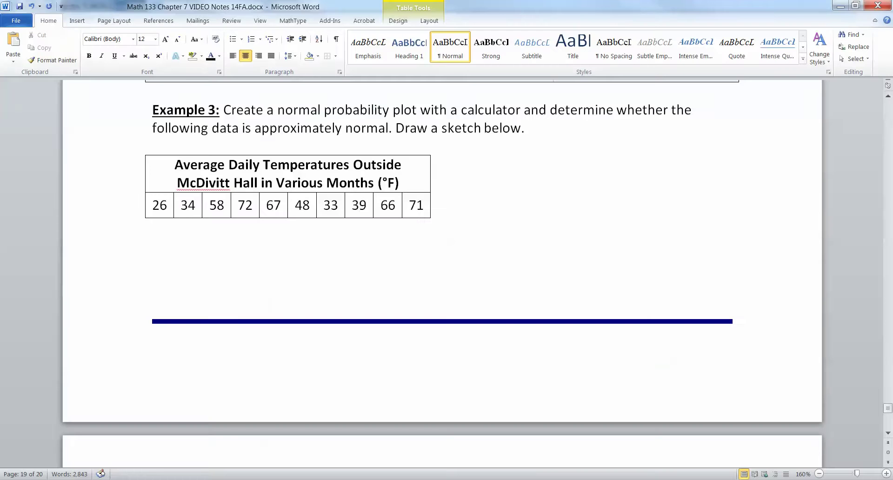
Step: Switch to TI-SmartView and clear the old data from lists L2 and L1 in the stat list editor
key("alt+Tab")
key("F9")
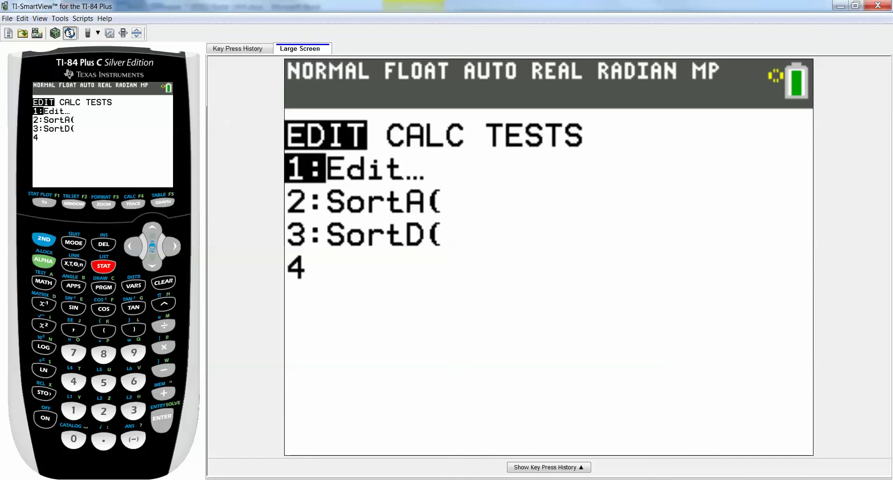
key("1")
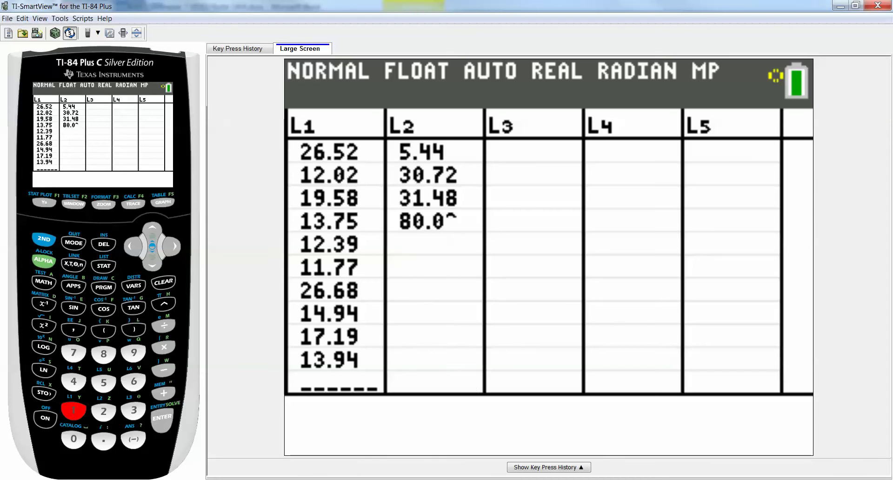
key("Up")
key("Escape")
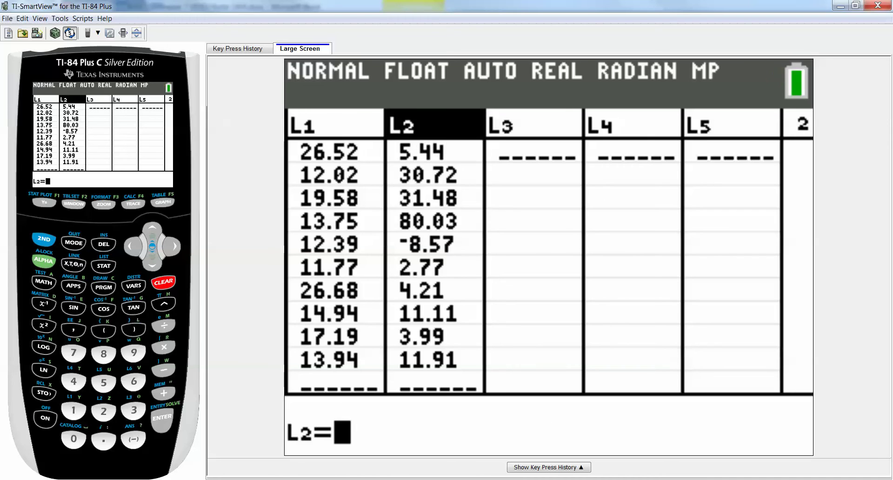
key("Return")
key("Down")
key("Left")
key("Up")
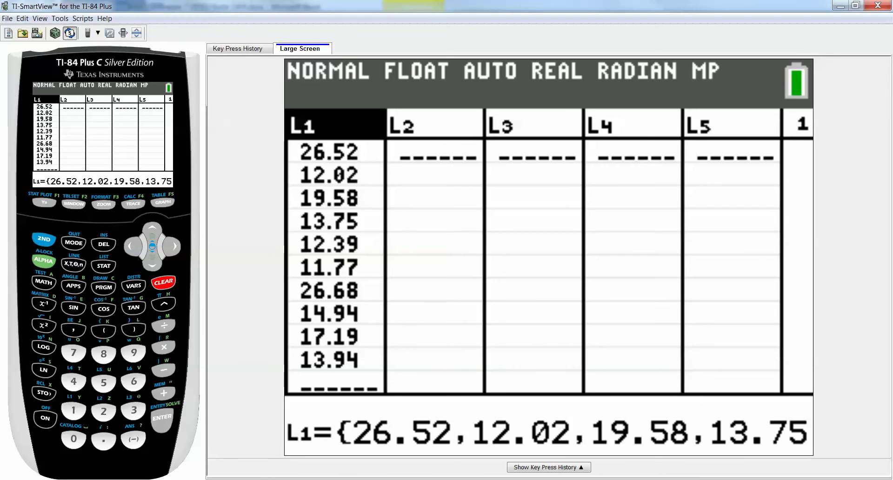
key("Escape")
key("Return")
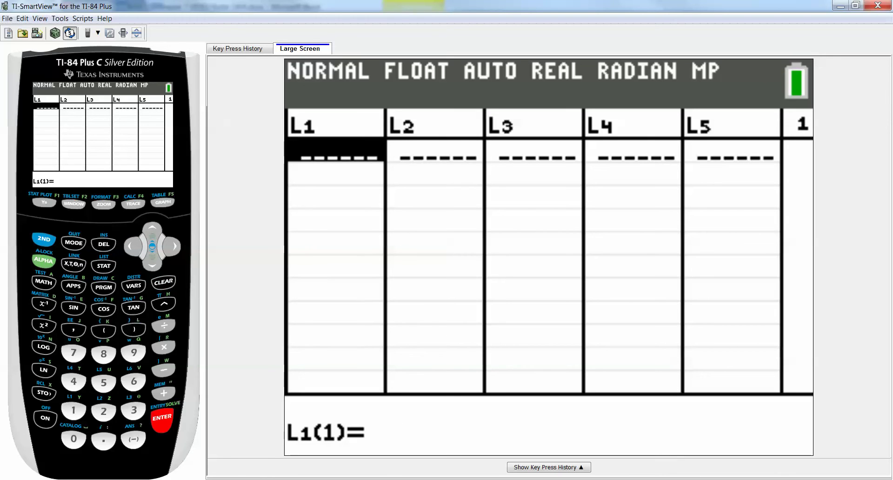
Step: Shrink the calculator to a small window without the large screen and place it beside the Example 3 temperature table
left_click(70, 33)
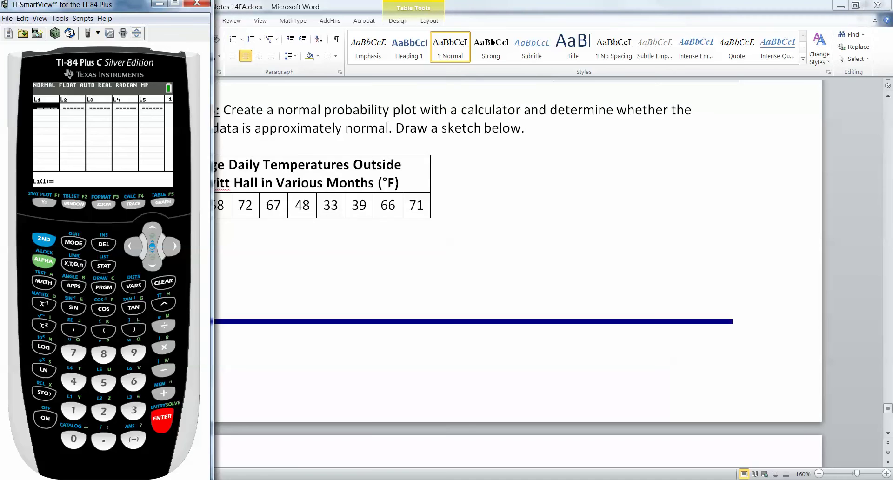
left_click_drag(110, 7, 636, 3)
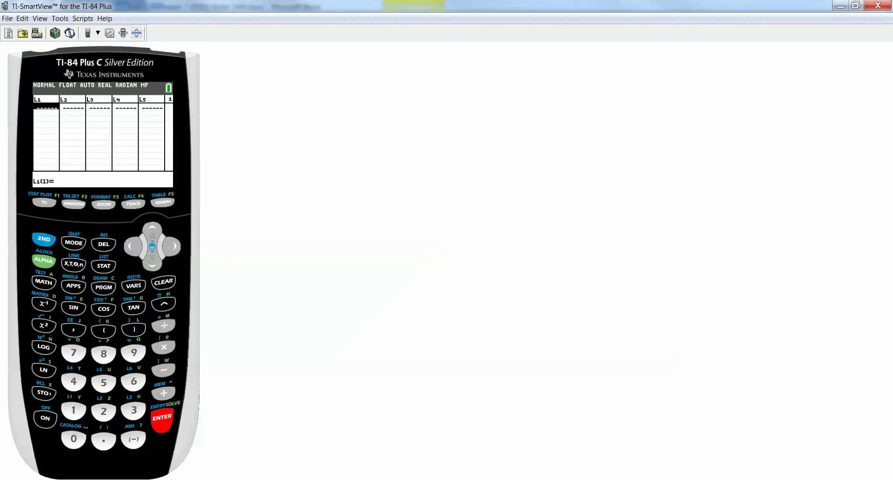
left_click(855, 5)
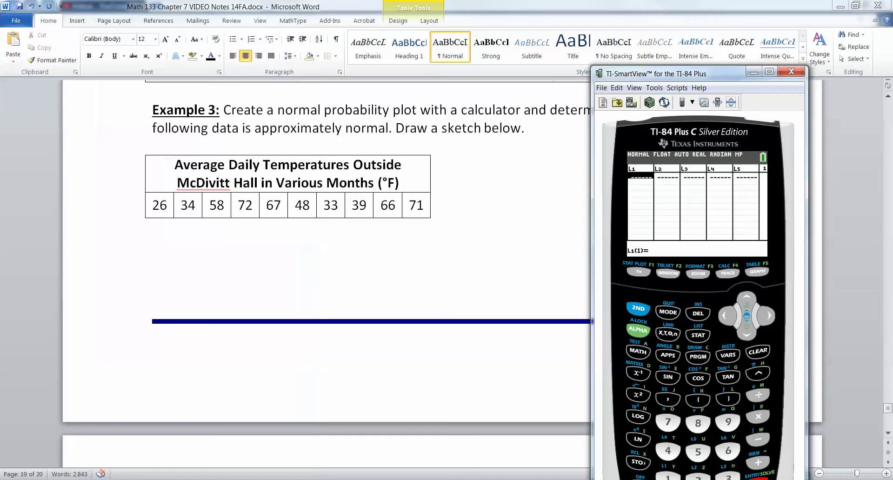
left_click_drag(651, 68, 597, 16)
Step: Enter the ten temperatures 26, 34, 58, 72, 67, 48, 33, 39, 66 and 71 into list L1
type("26")
key("Return")
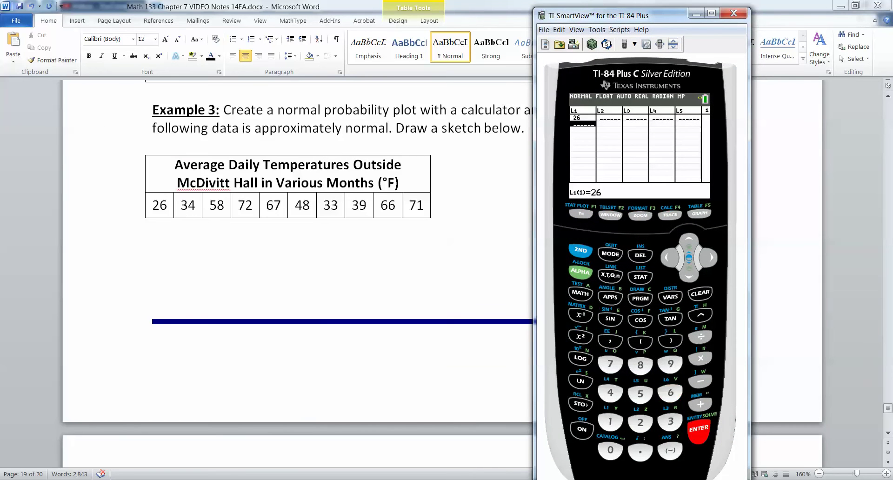
type("34")
key("Return")
type("58")
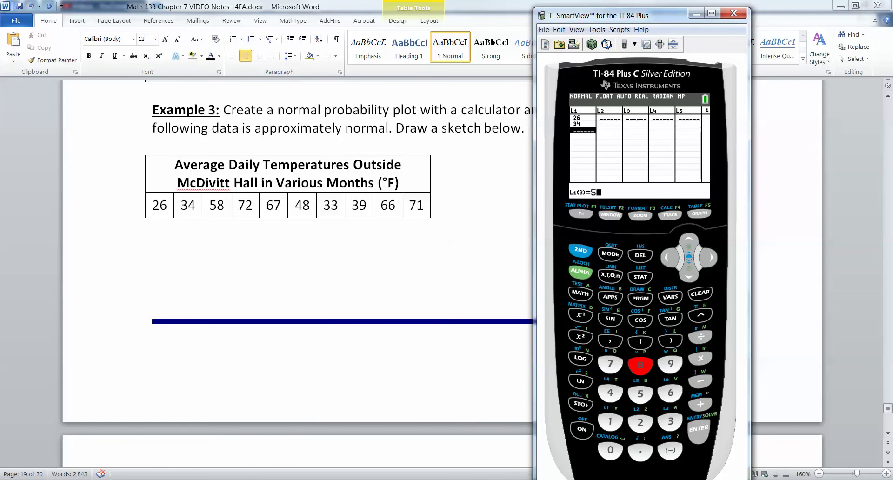
key("Return")
type("72")
key("Return")
type("67")
key("Return")
type("48")
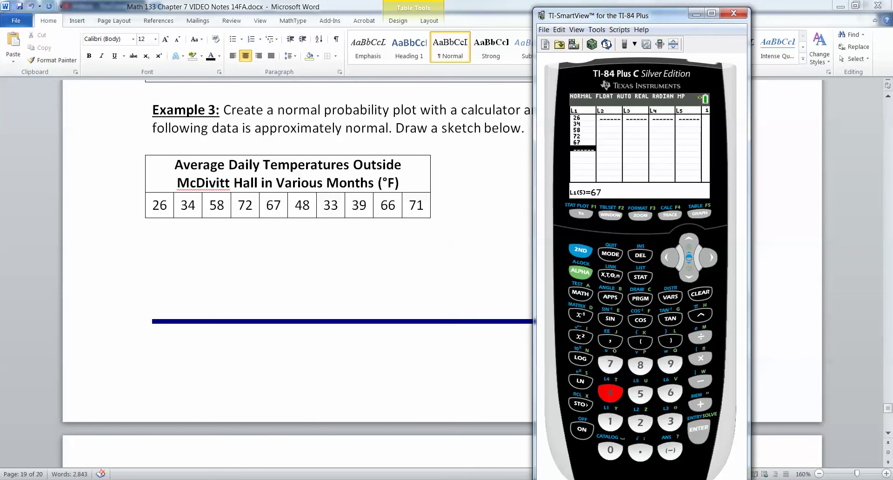
key("Return")
type("33")
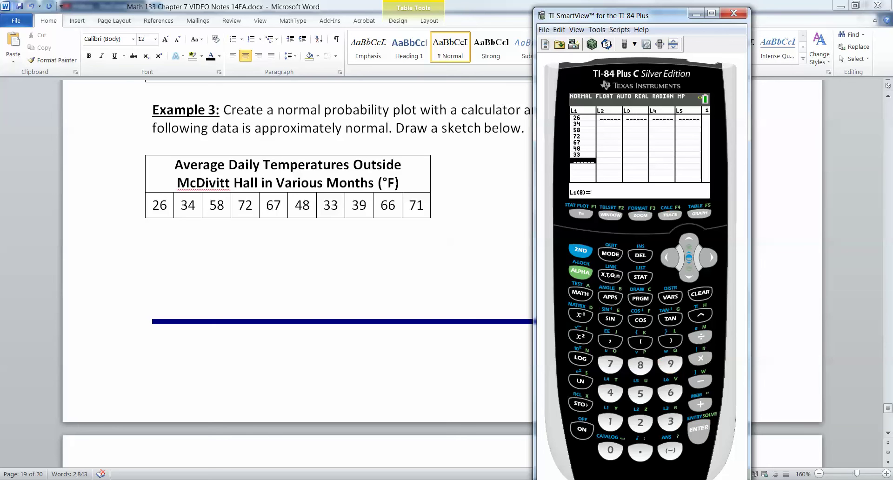
type("39")
key("Return")
type("66")
key("Return")
type("71")
key("Return")
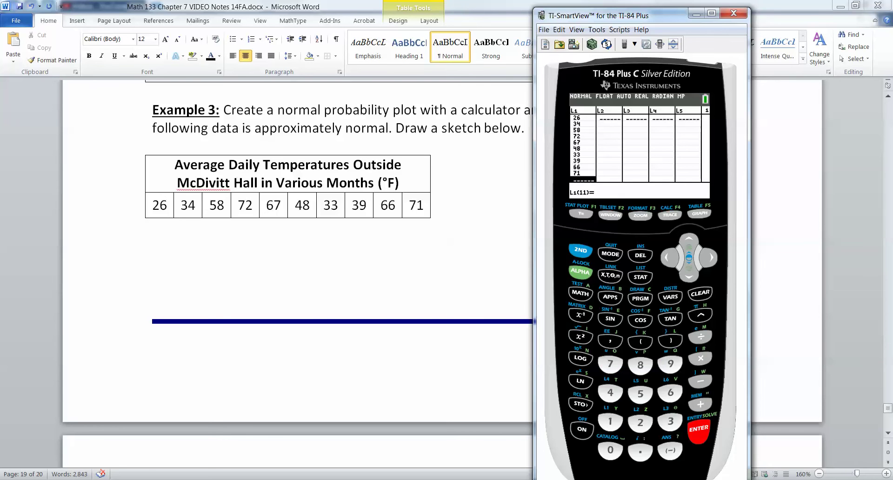
Step: Maximize the calculator with its large screen view and clear the equations stored in Y1 and Y2
left_click(711, 13)
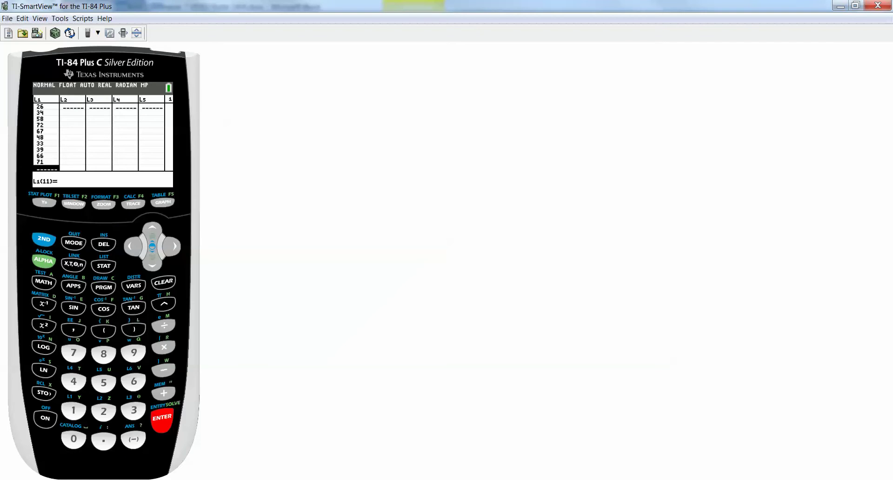
left_click(70, 33)
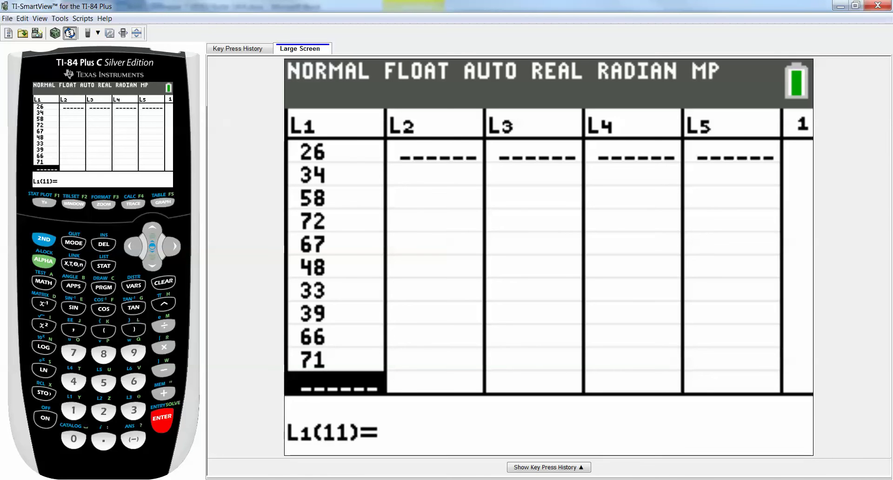
key("F1")
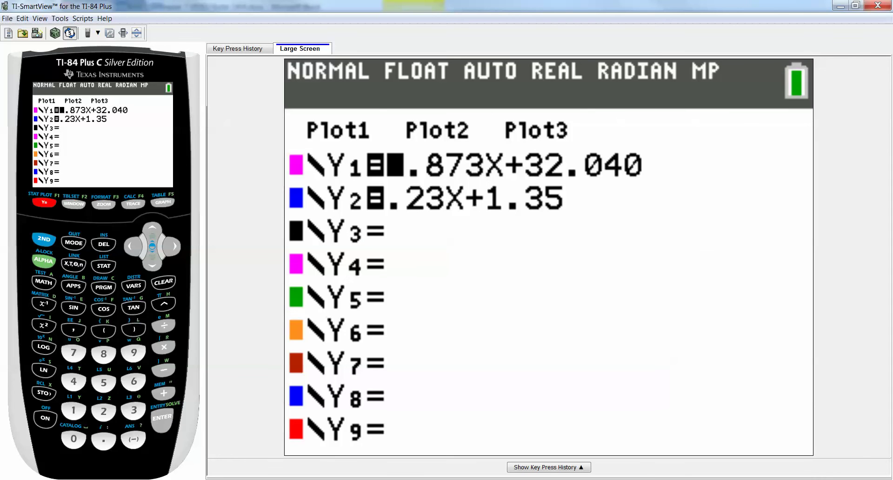
key("Escape")
key("Down")
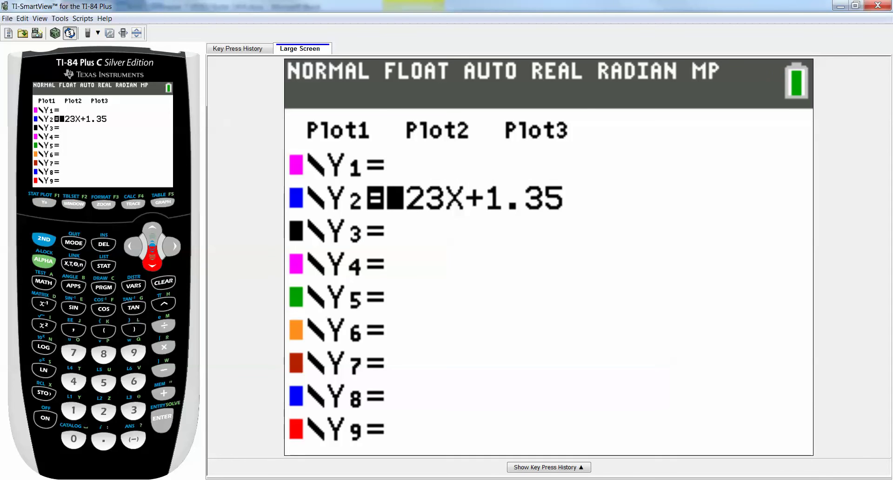
key("Escape")
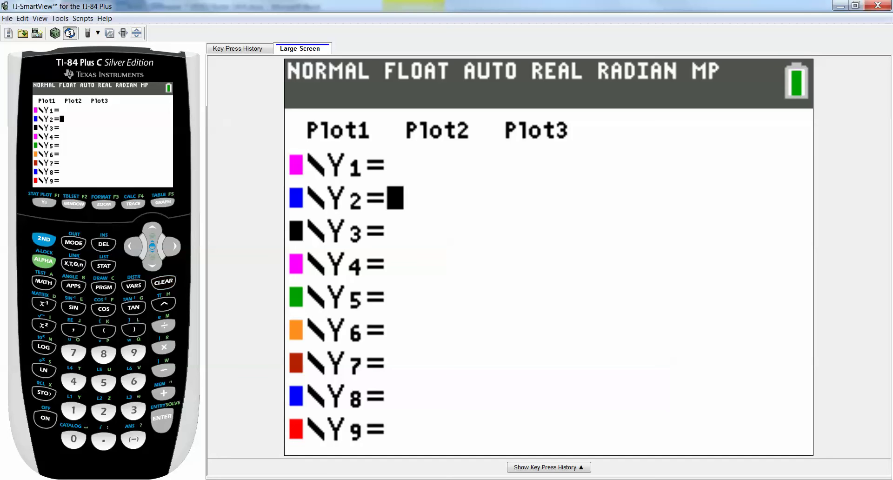
key("Down")
key("Down")
key("Up")
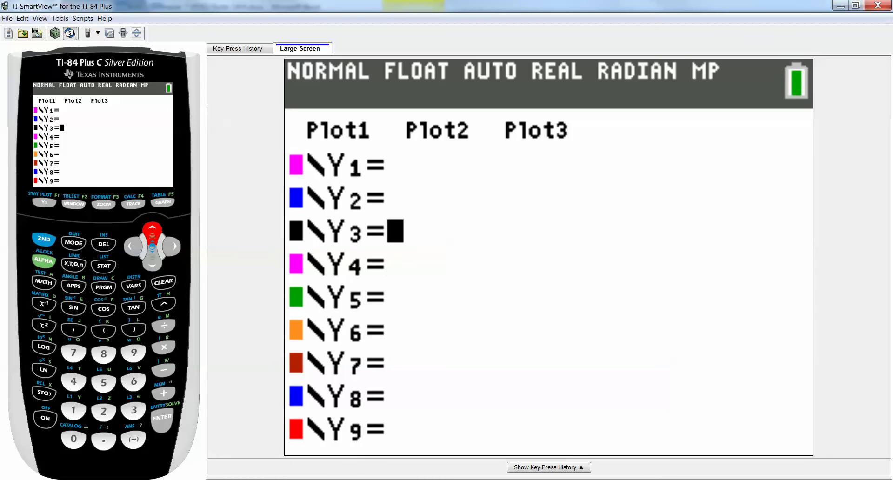
key("Up")
key("Up")
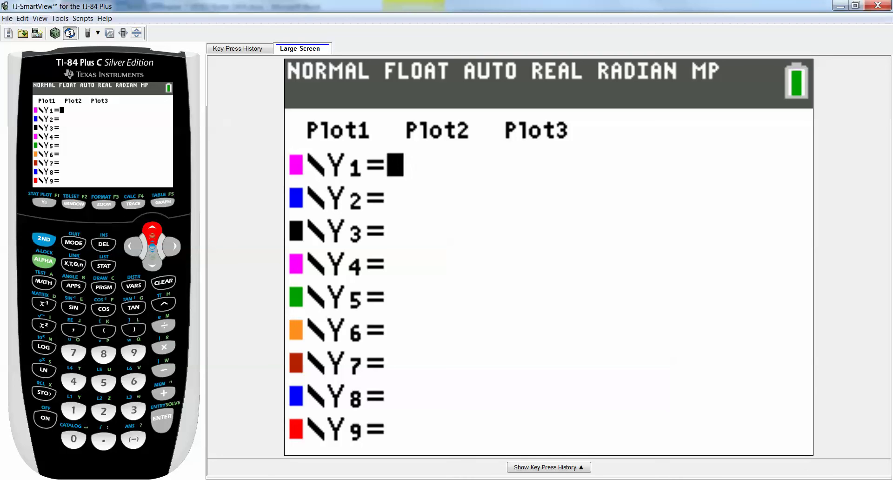
Step: Open the settings of Plot1 in the stat plots and turn the plot on
key("ctrl")
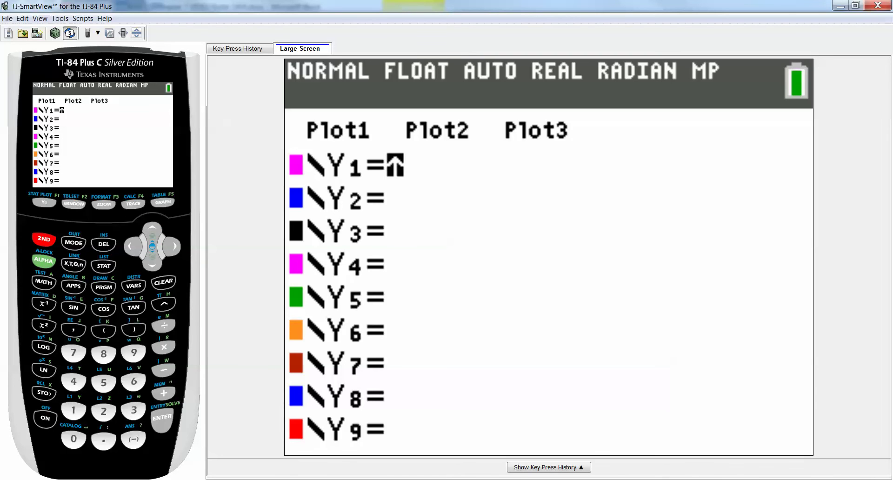
key("F1")
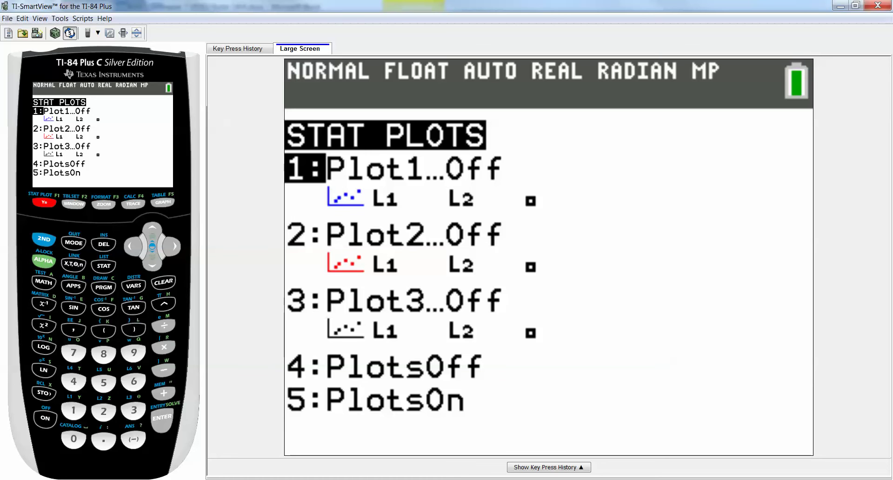
key("1")
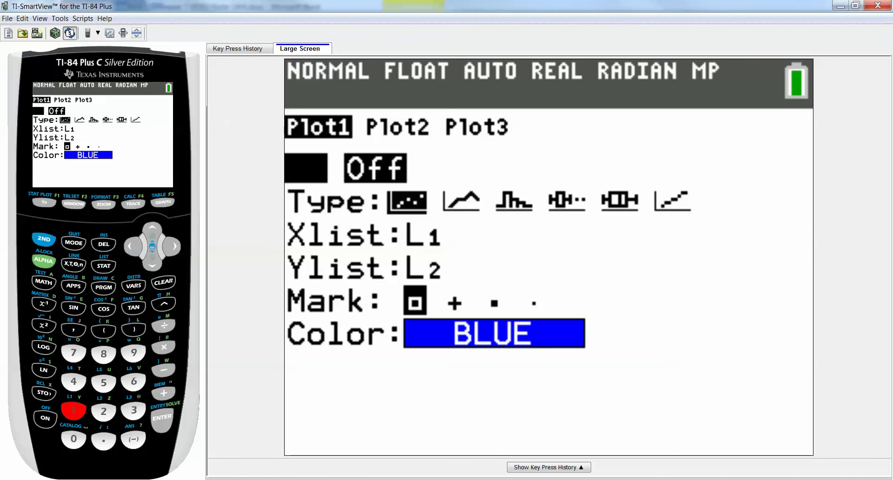
key("Return")
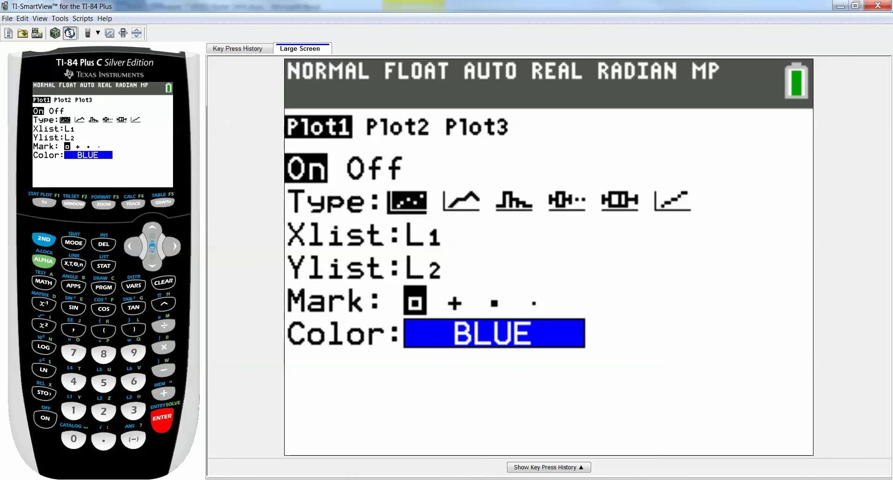
Step: Set Plot1's type to the normal probability plot, the sixth type, and check its data list and data axis
key("Down")
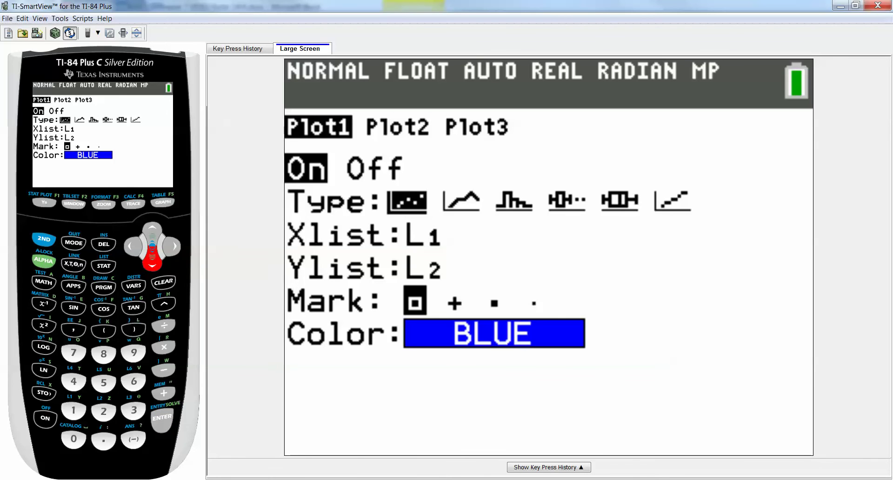
key("Right")
key("Right")
key("Right")
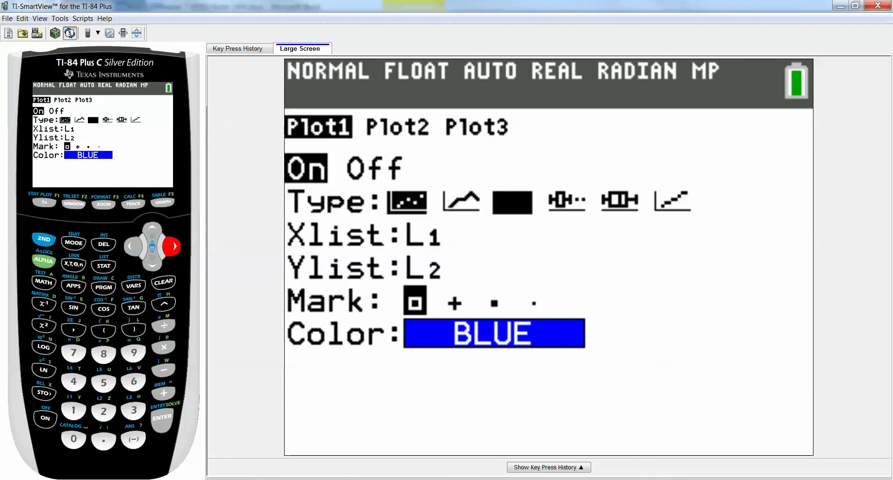
key("Right")
key("Right")
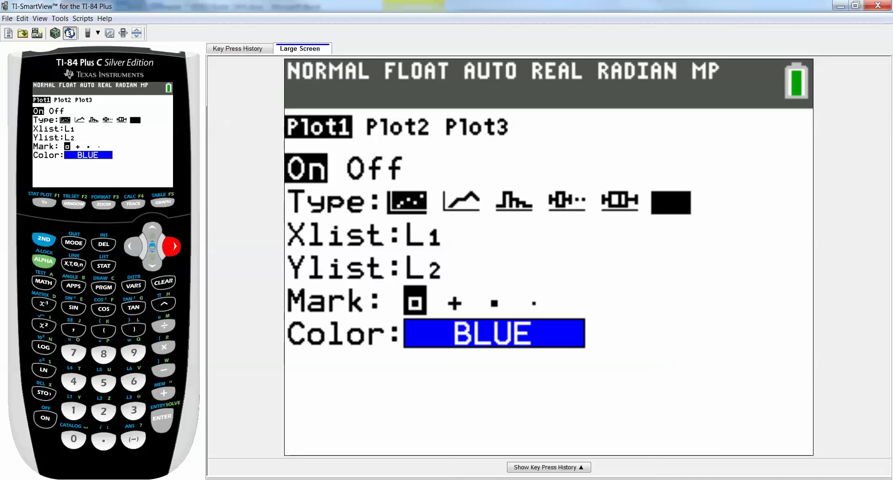
key("Return")
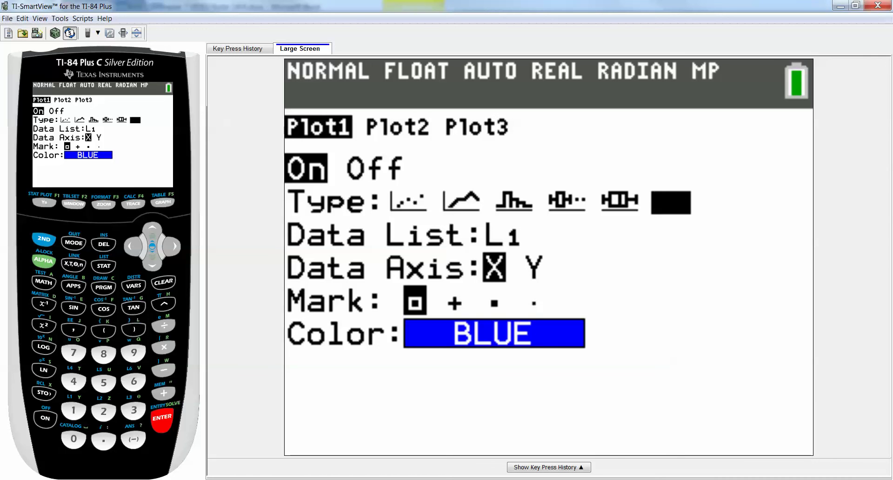
key("Down")
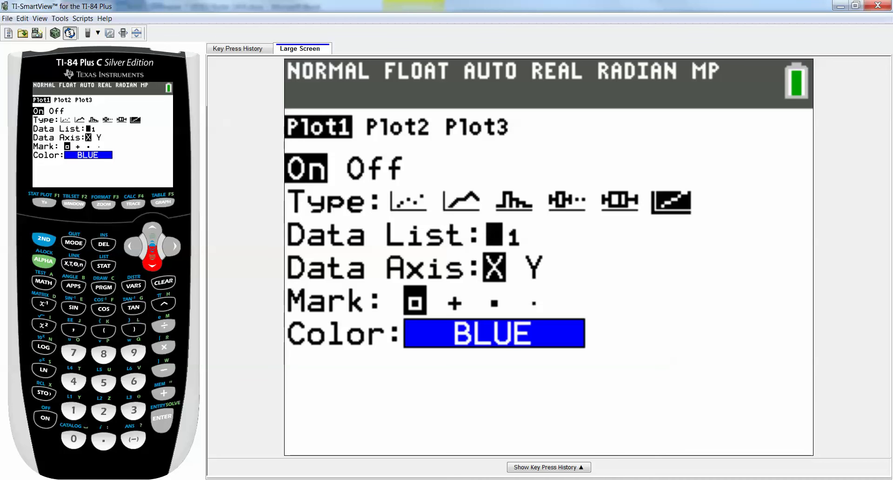
key("Down")
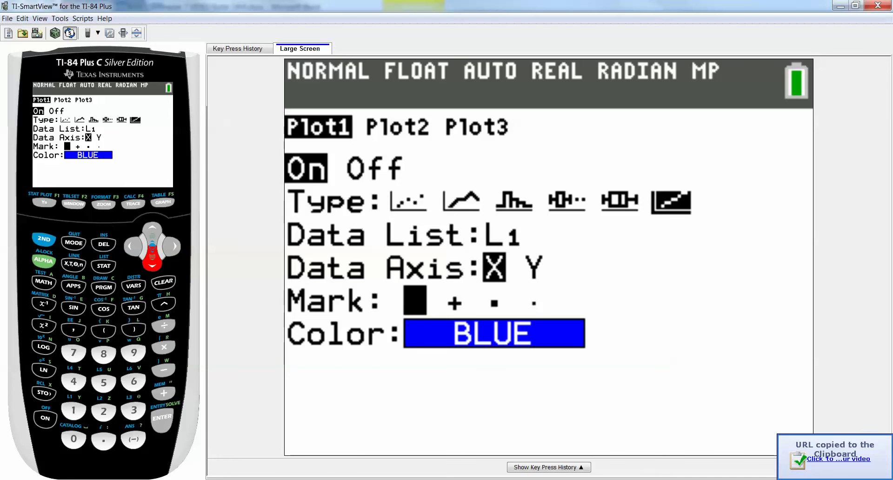
Step: Graph the normal probability plot of the L1 data with ZoomStat
key("F3")
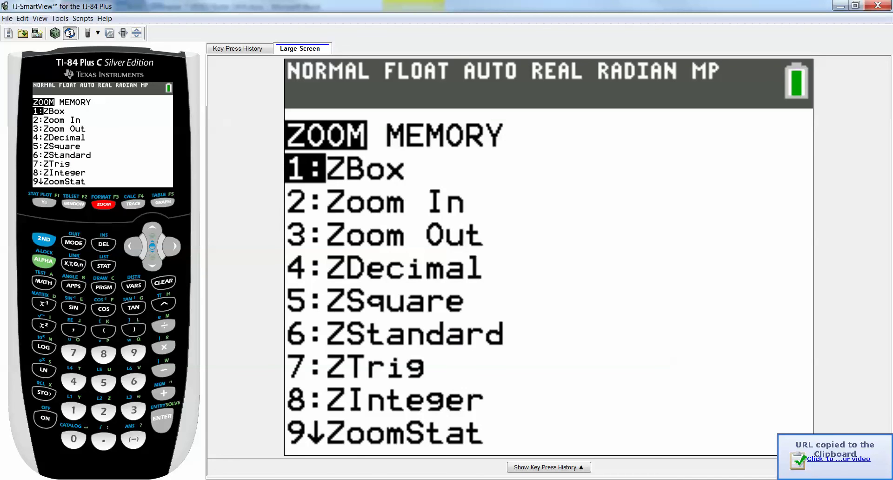
key("Up")
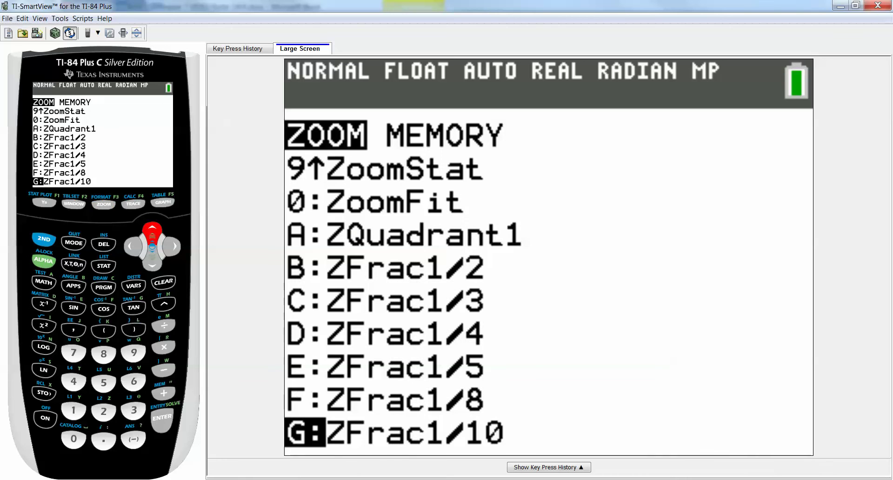
key("Up")
key("Up")
key("Up")
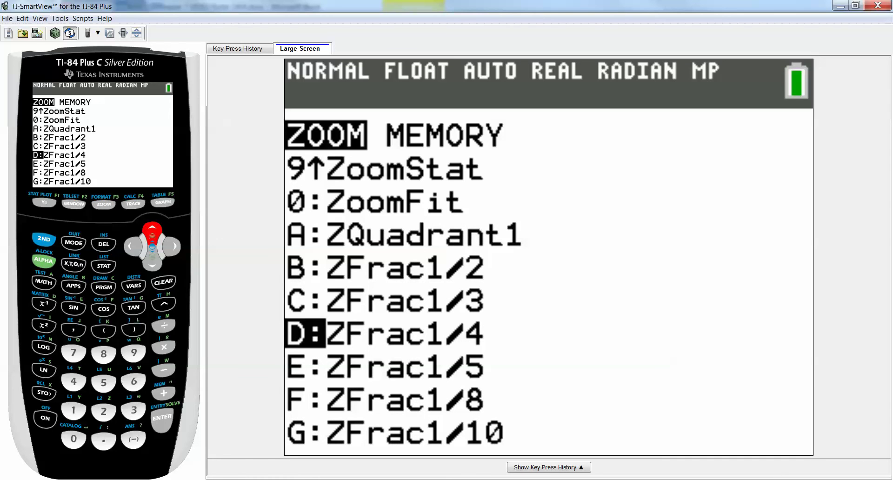
key("Up")
key("Up")
key("Up")
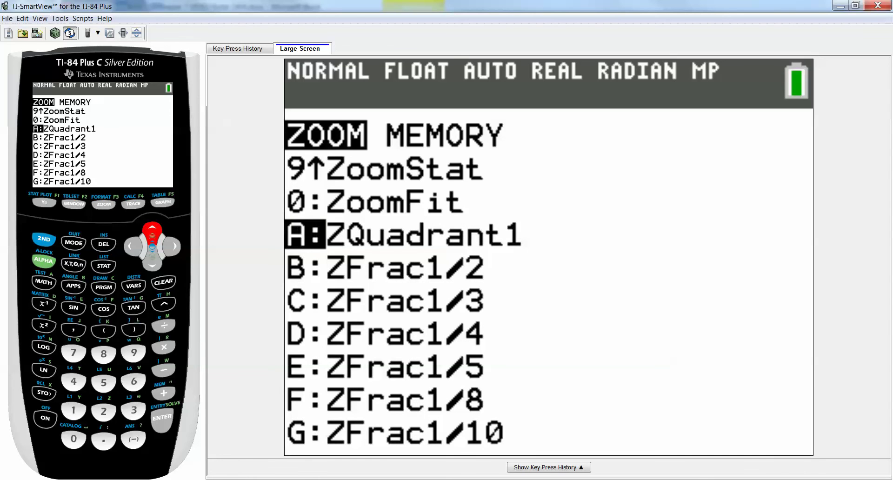
key("Up")
key("Up")
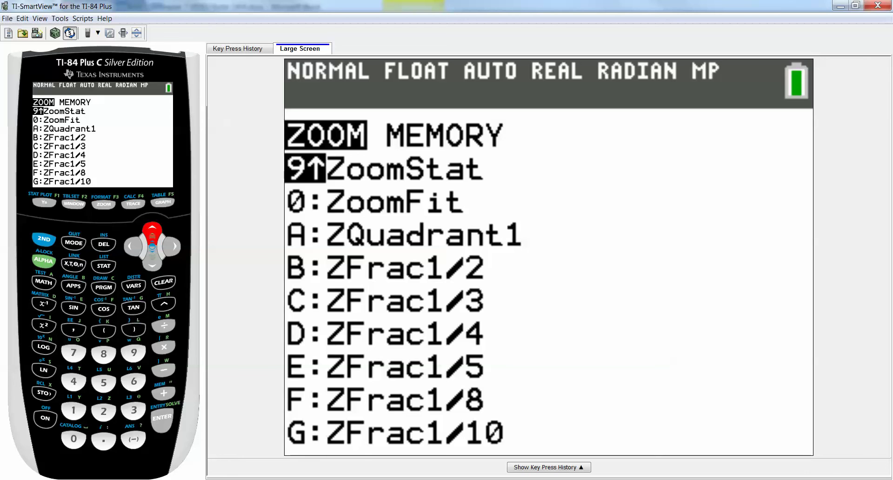
key("9")
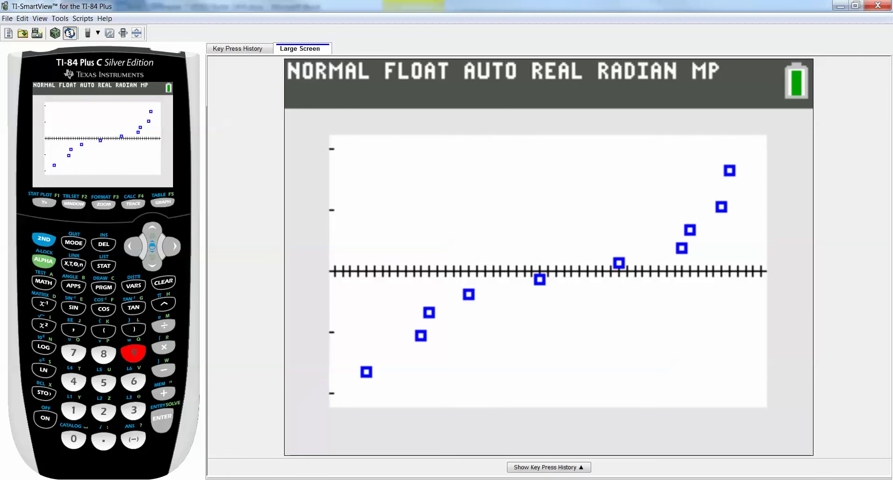
Step: Switch to the Chapter 7 video notes in Word and undo the removal of the Example 3 answer and plot sketch
left_click(38, 32)
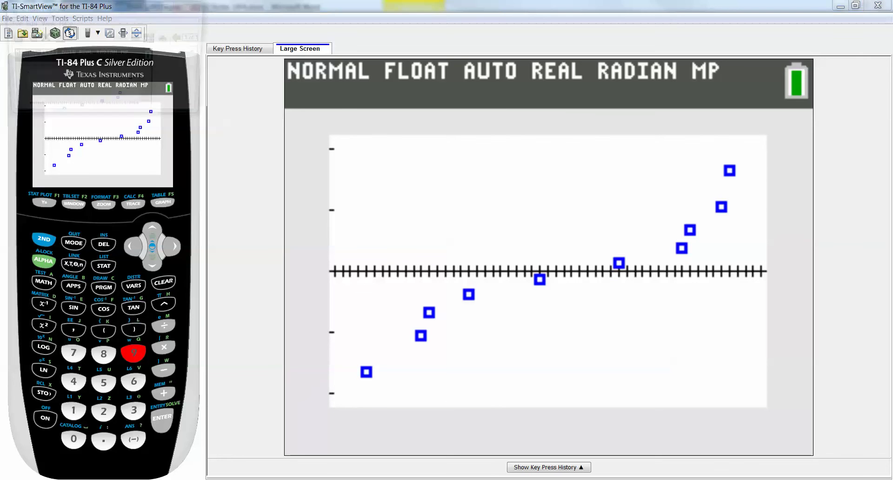
left_click(154, 6)
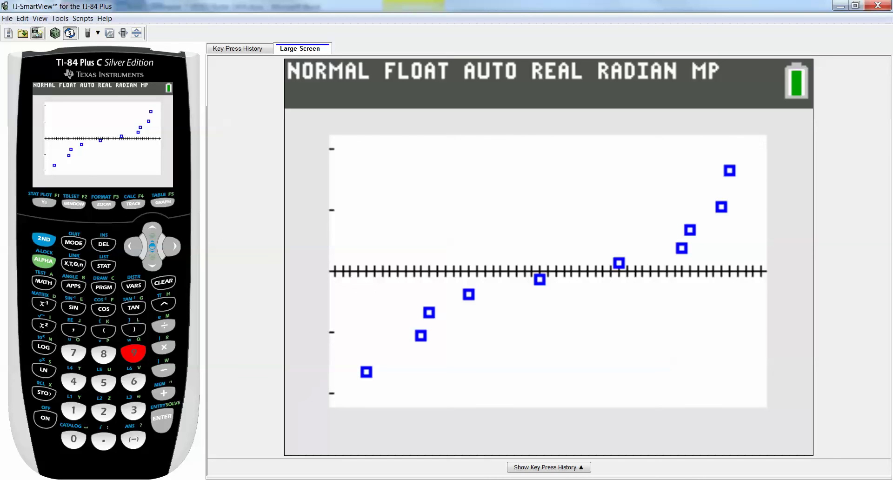
mouse_move(200, 479)
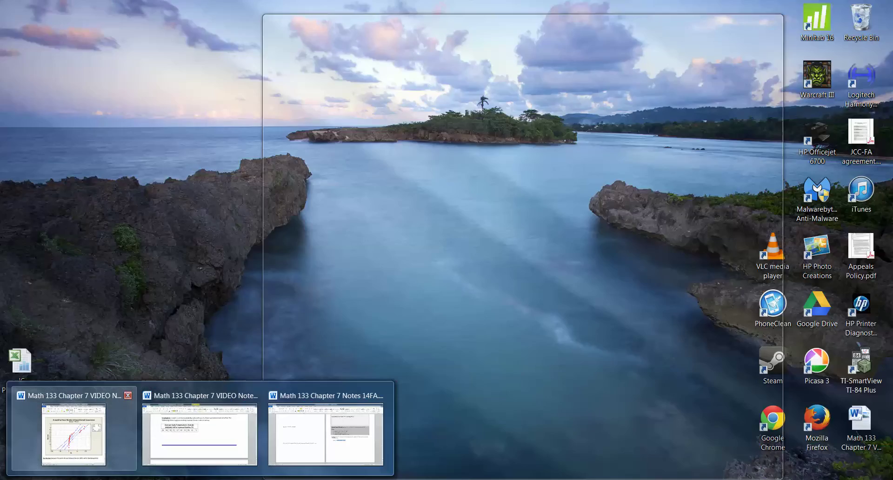
left_click(200, 434)
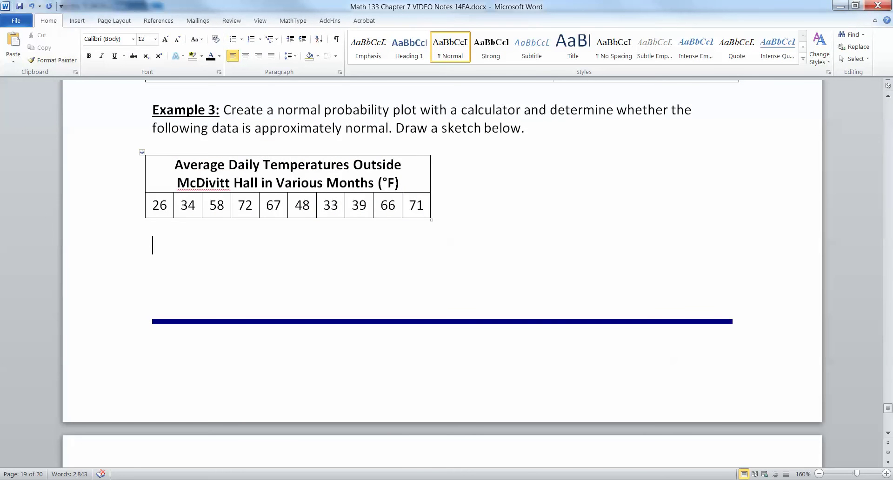
left_click(153, 146)
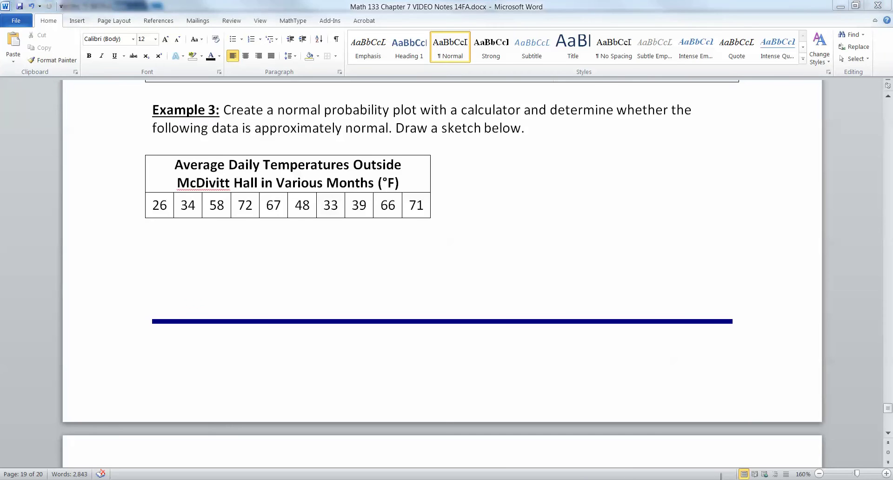
key("ctrl+z")
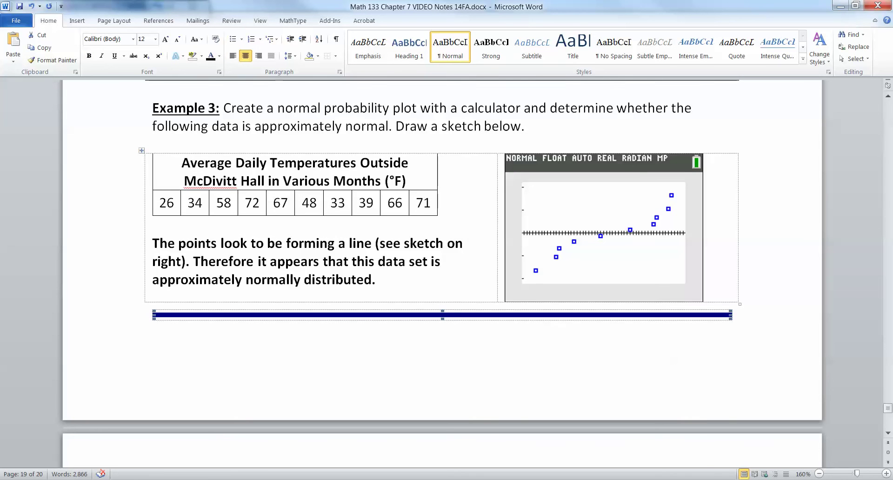
Step: In the Example 3 answer, replace "look" with "appear" and join the two sentences as "right), therefore it appears"
left_click(301, 261)
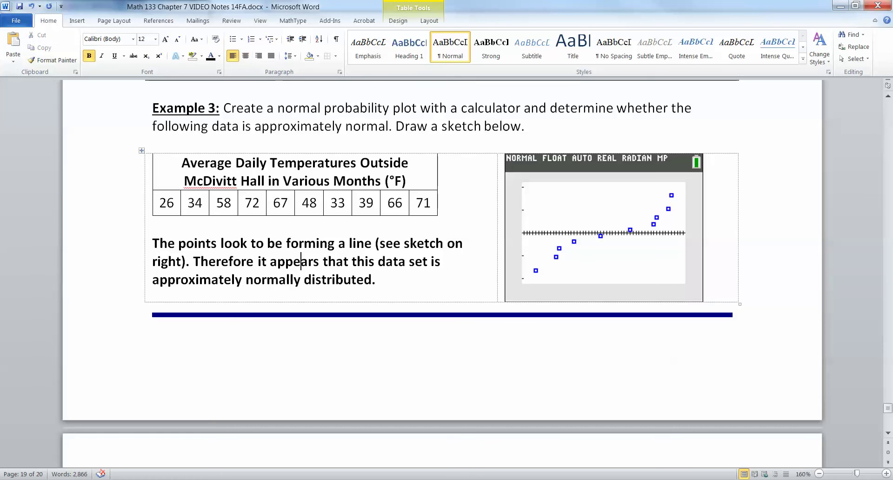
left_click_drag(221, 243, 248, 244)
type("appear")
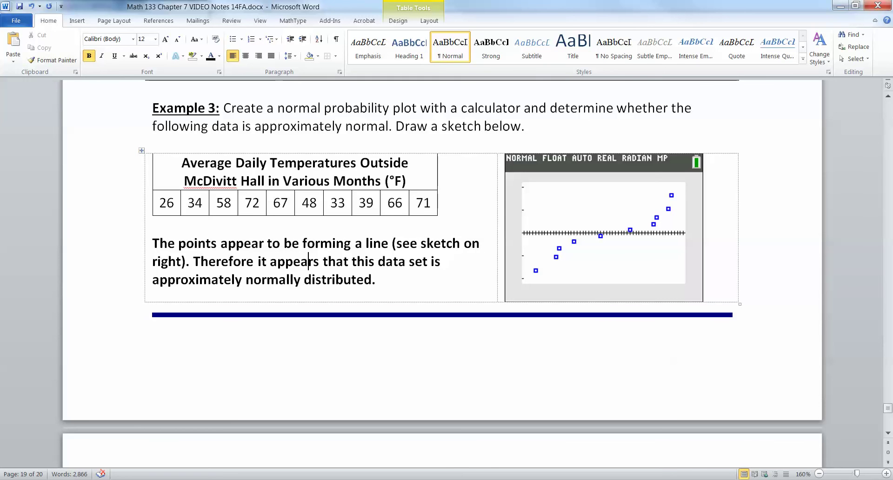
left_click_drag(193, 261, 186, 262)
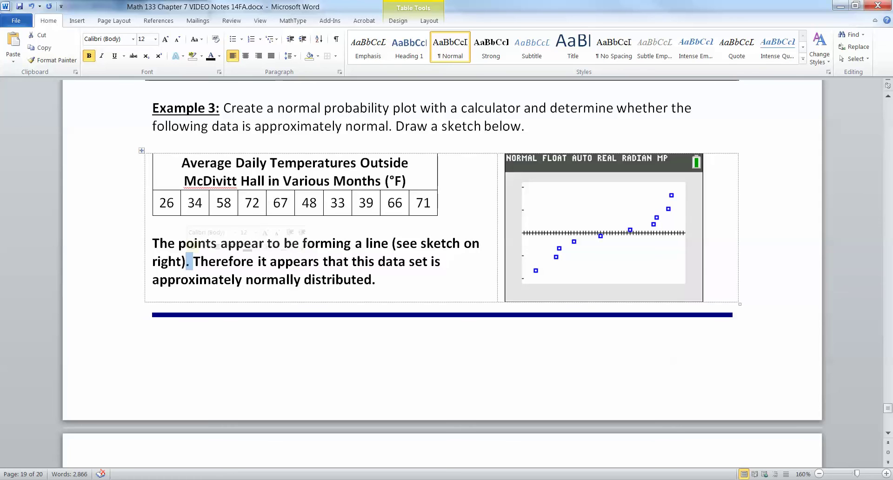
type(",")
key("Delete")
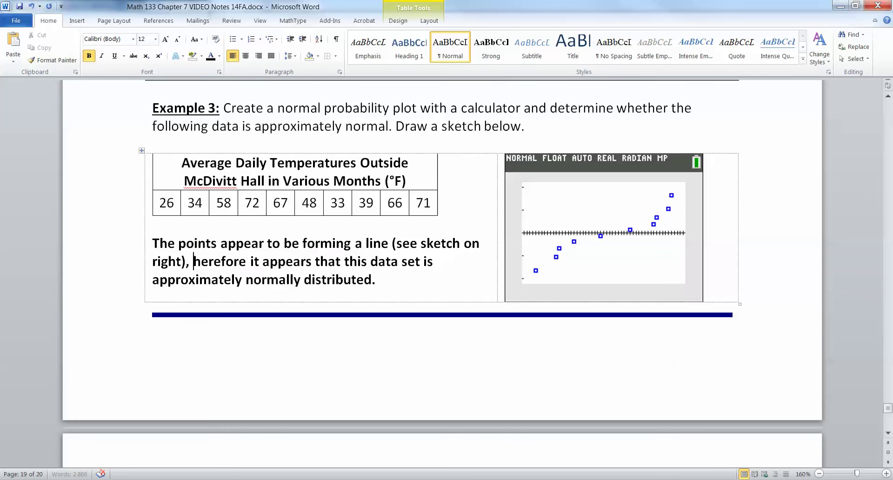
type("t")
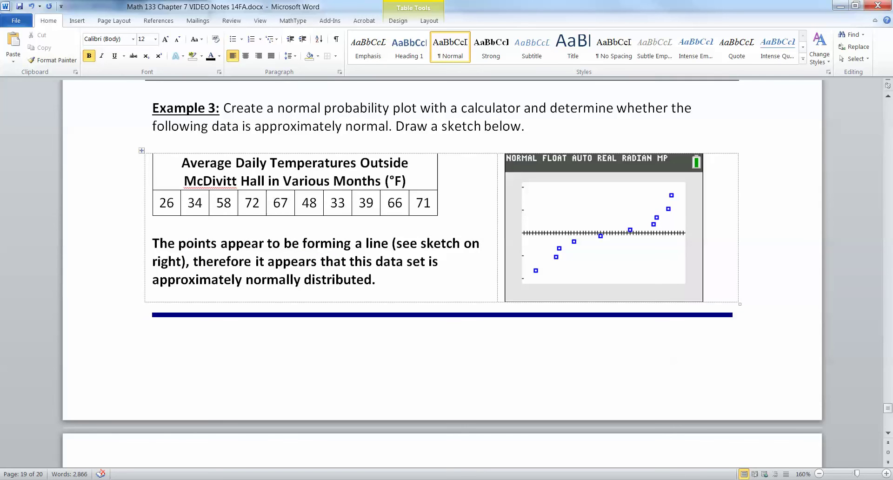
Step: Switch back to TI-SmartView and change the calculator model to TI-84 Plus without saving the screen shots
scroll(442, 273, "up", 1)
left_click(277, 479)
left_click(213, 432)
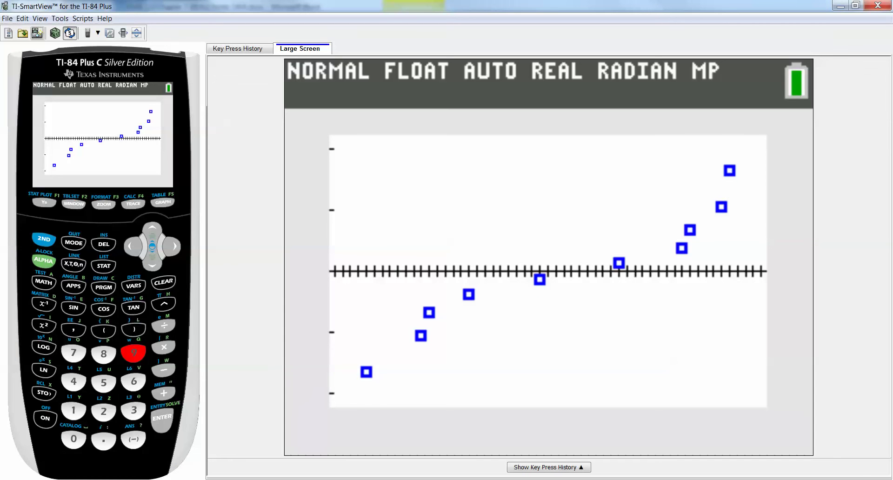
left_click(97, 33)
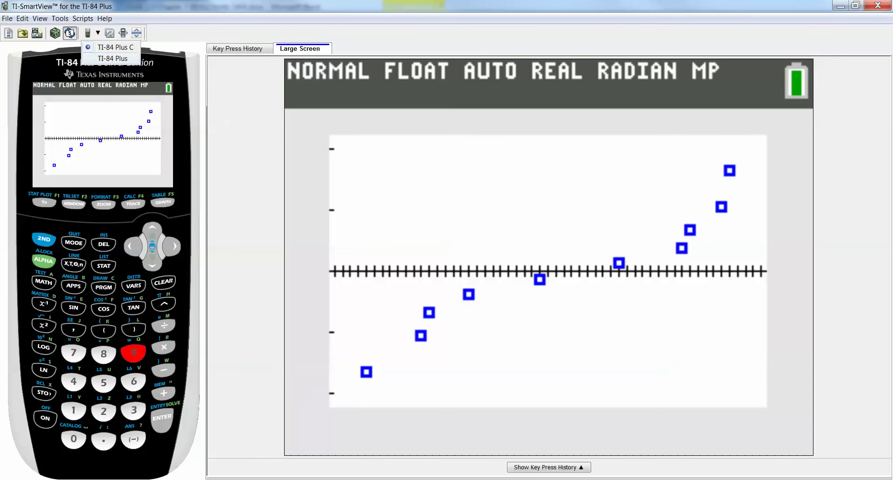
left_click(113, 58)
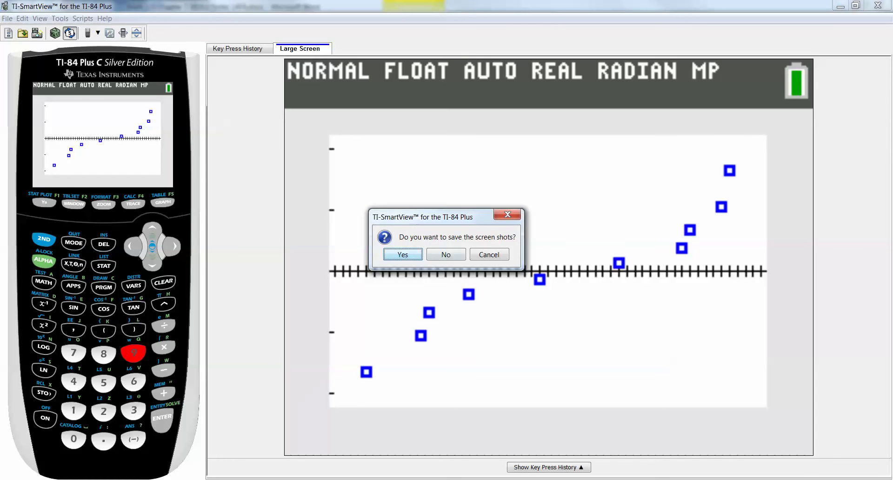
left_click(446, 255)
left_click(447, 259)
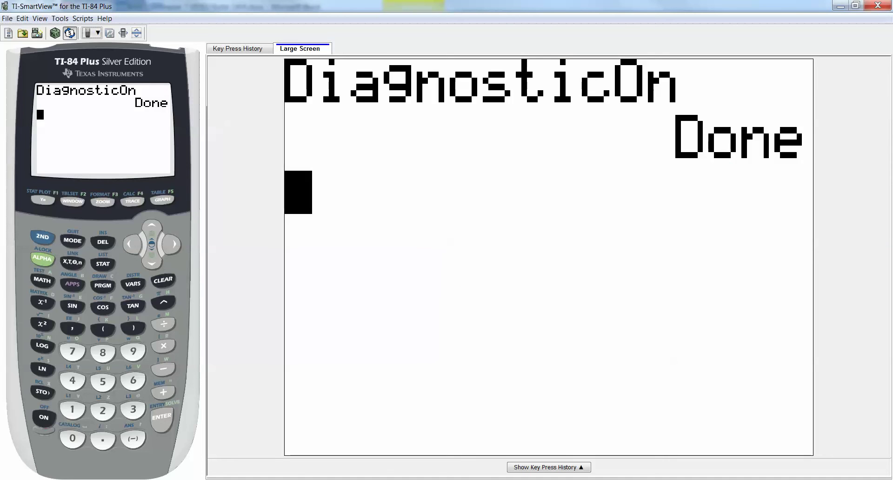
Step: Enter the temperatures 26, 34, 58, 72, 67, 48, 33, 39, 66 and 71 into list L1, then maximize the calculator
left_click(162, 280)
left_click(102, 264)
left_click(72, 410)
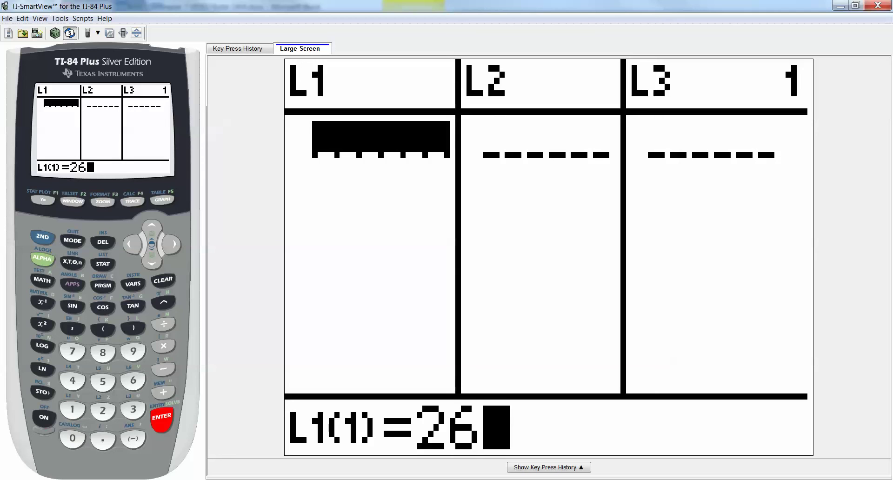
left_click(855, 6)
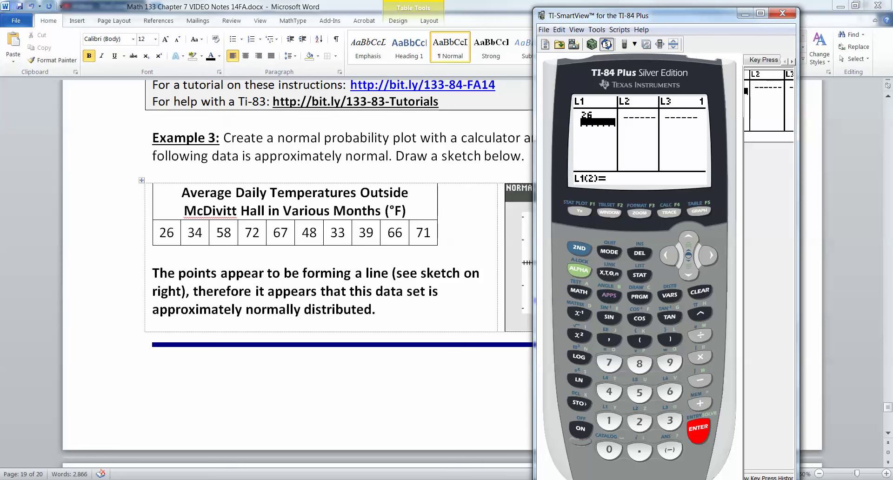
type("34")
key("Return")
type("58")
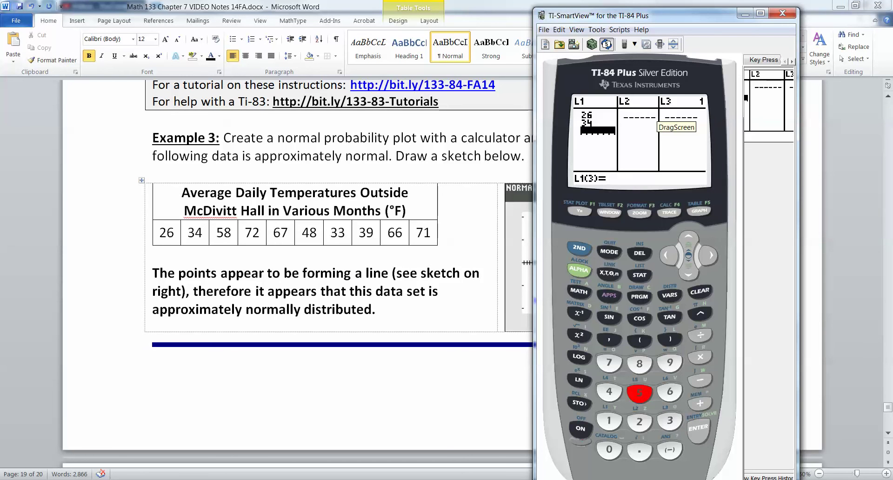
key("Return")
type("72")
key("Return")
type("67")
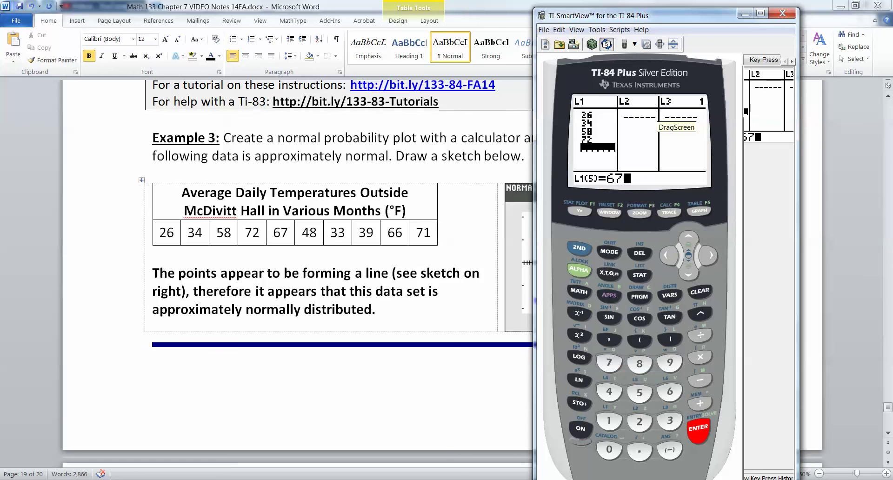
key("Return")
type("48")
key("Return")
type("33")
key("Return")
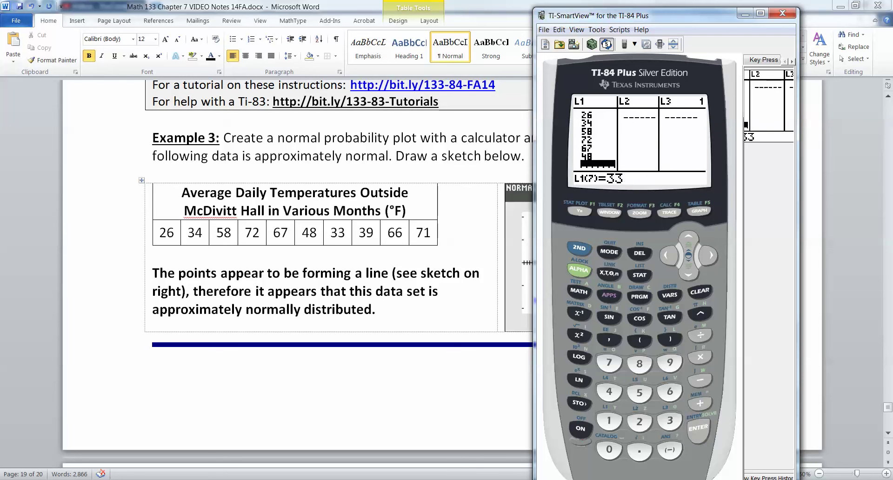
type("39")
key("Return")
type("66")
key("Return")
type("71")
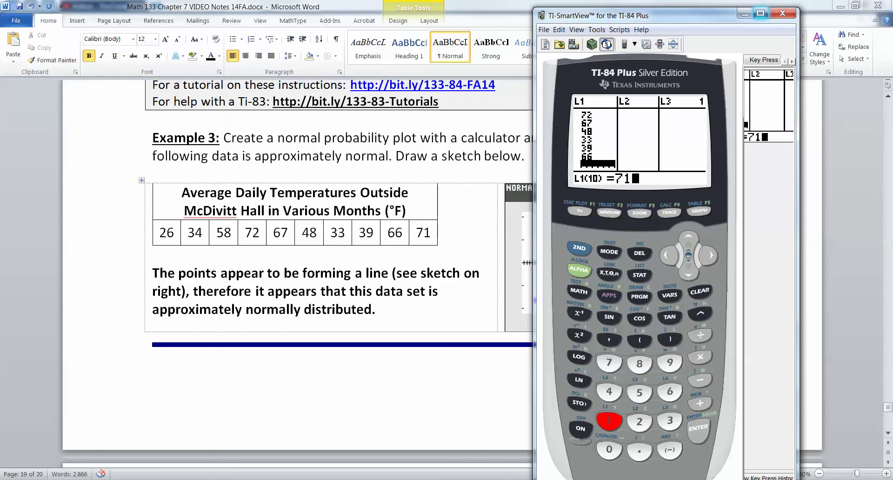
key("Return")
key("super+Up")
key("Return")
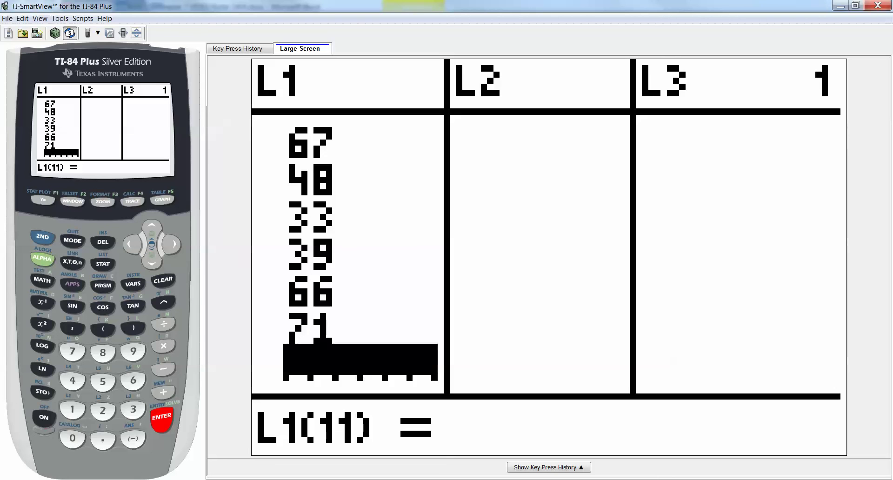
Step: Check the Y= equation list for stored equations
key("F6")
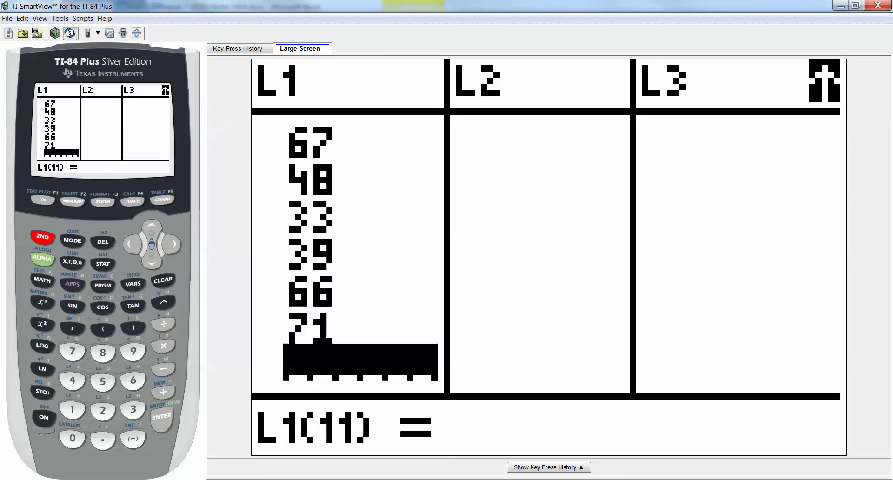
key("F6")
key("F1")
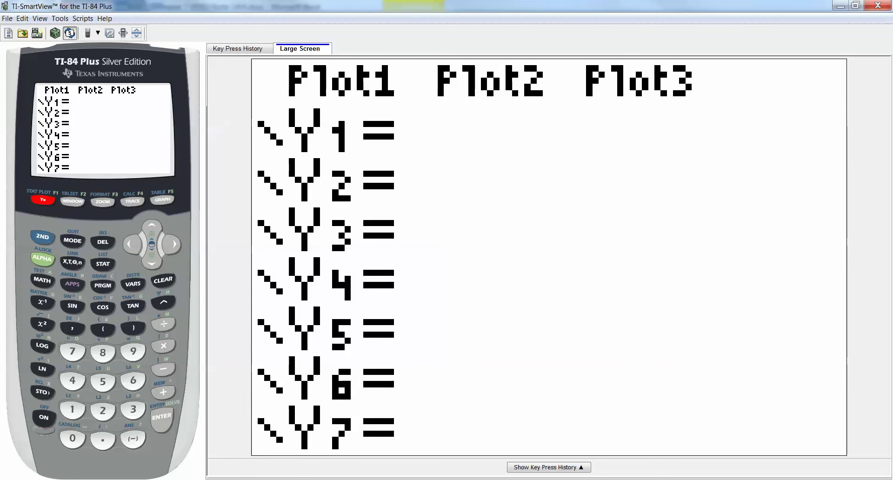
Step: Open the settings of Plot1 in the stat plots and turn the plot on
key("shift")
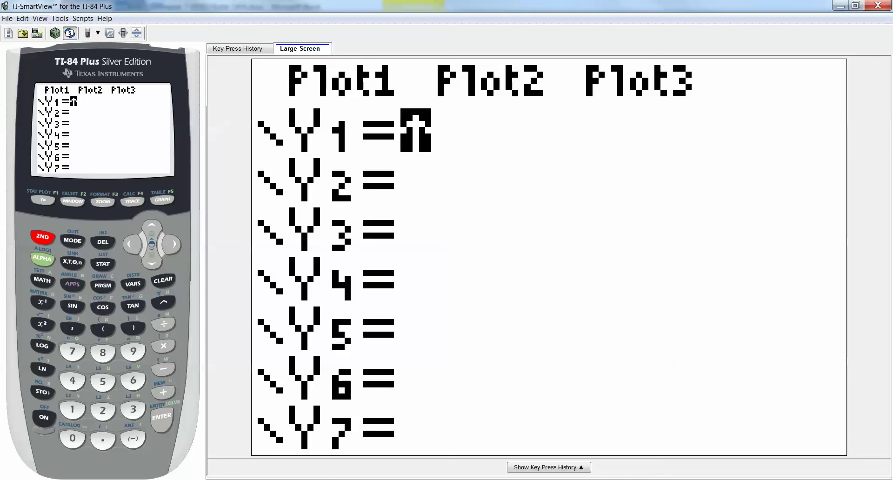
key("F1")
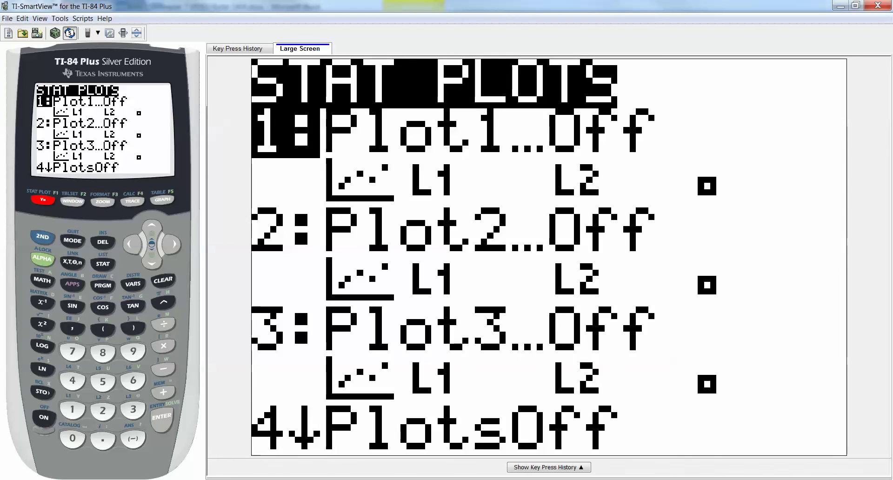
key("1")
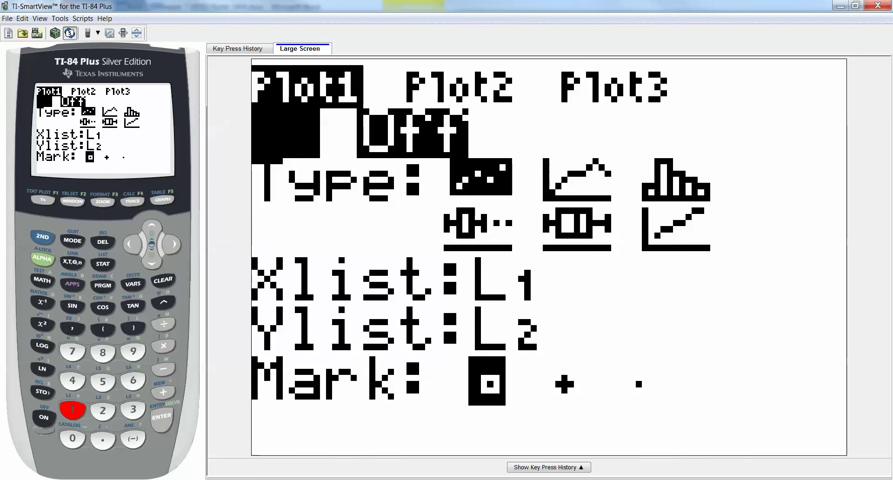
key("Return")
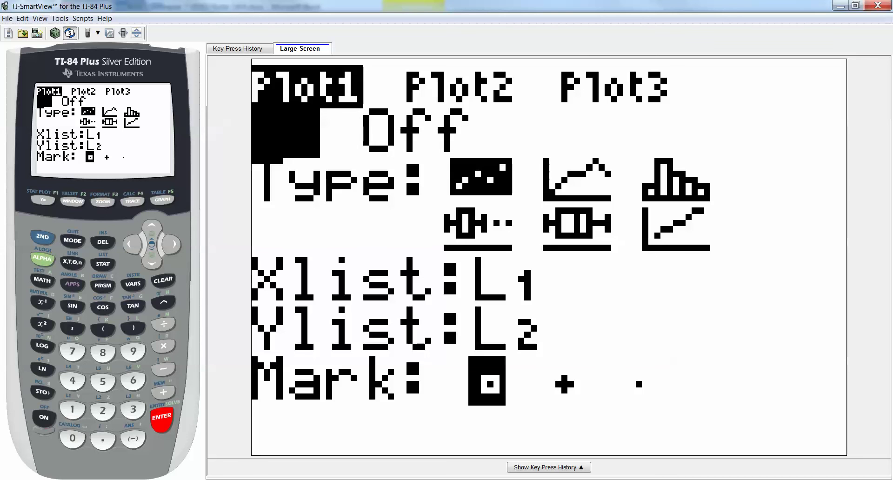
key("Down")
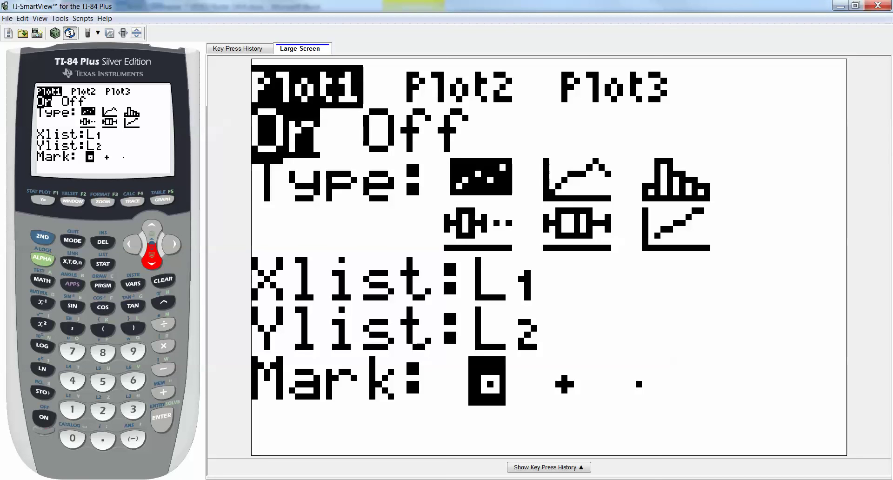
Step: Set Plot1's type to the normal probability plot, keeping L1 as the data list and X as the data axis
key("Right")
key("Right")
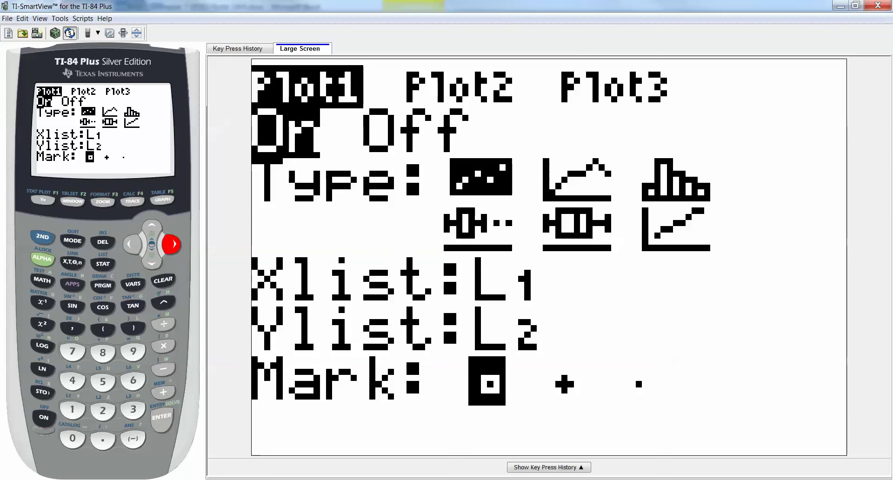
key("Down")
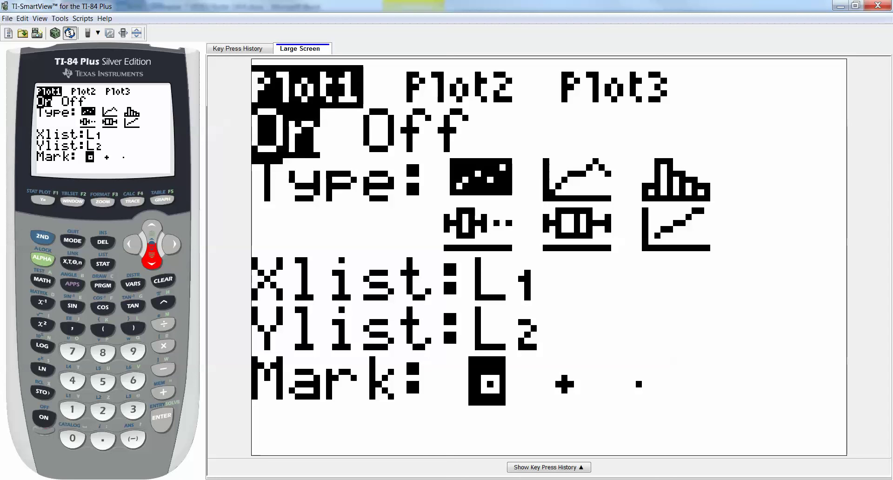
key("Up")
key("Right")
key("Right")
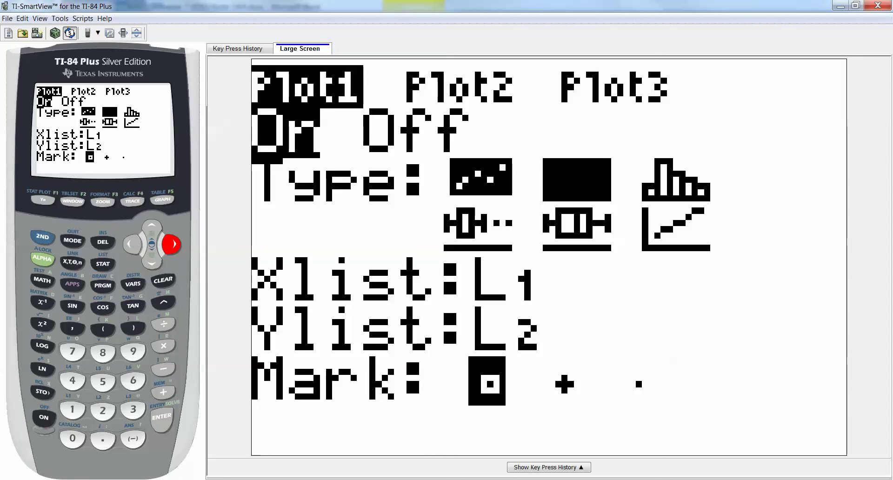
key("Right")
key("Right")
key("Right")
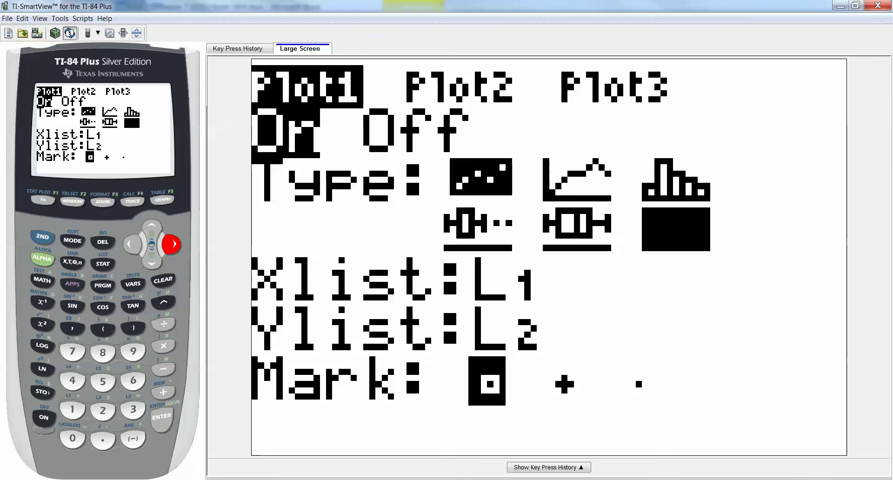
key("Return")
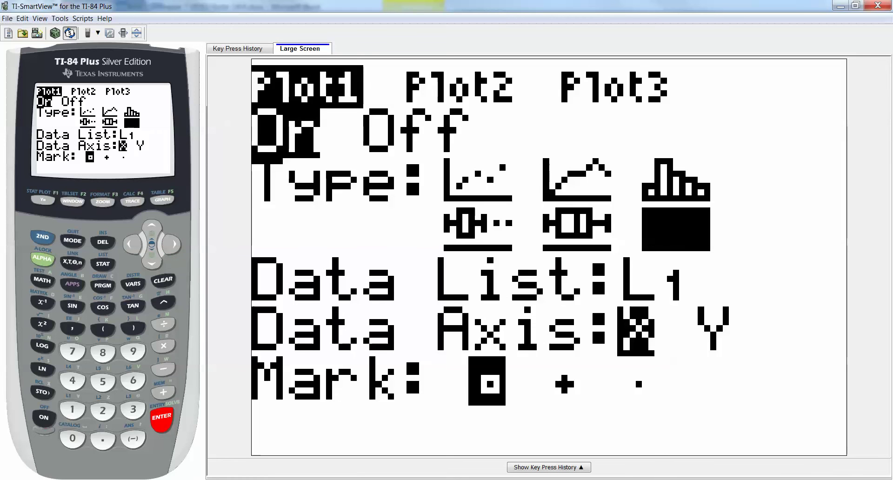
key("Down")
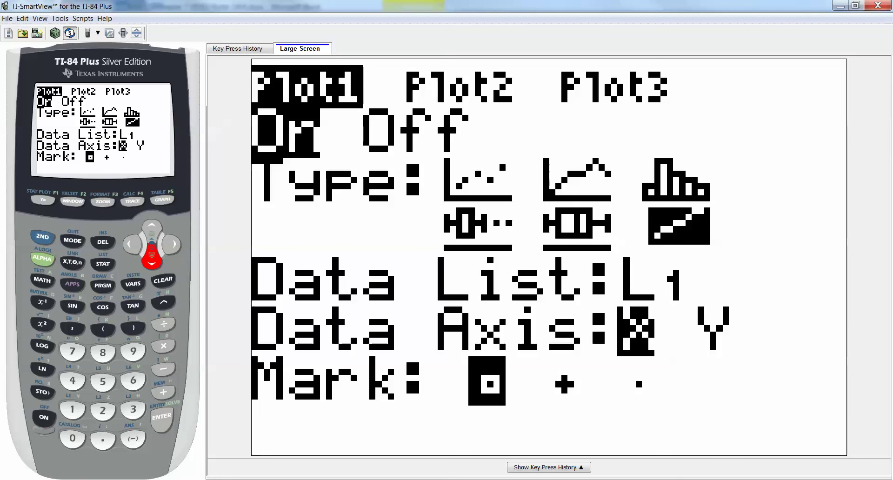
key("Down")
Step: Graph the normal probability plot of the temperatures with the ZoomStat option
key("F3")
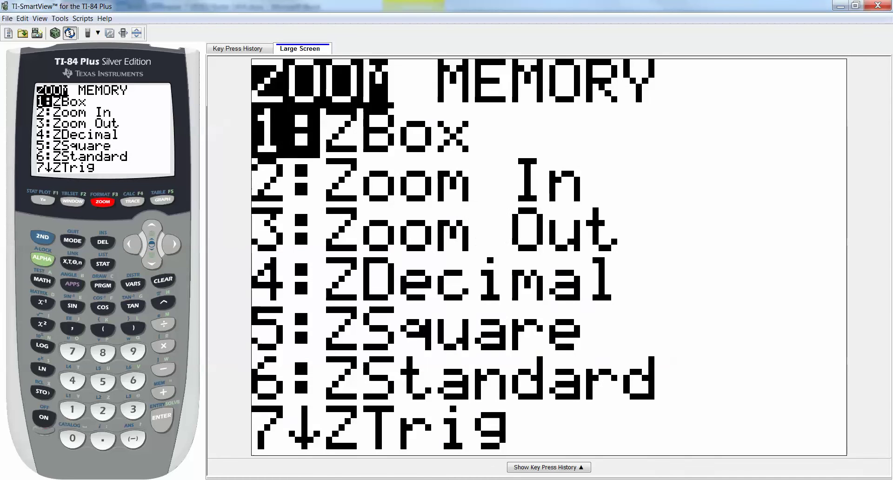
key("Up")
key("Up")
key("Up")
key("Up")
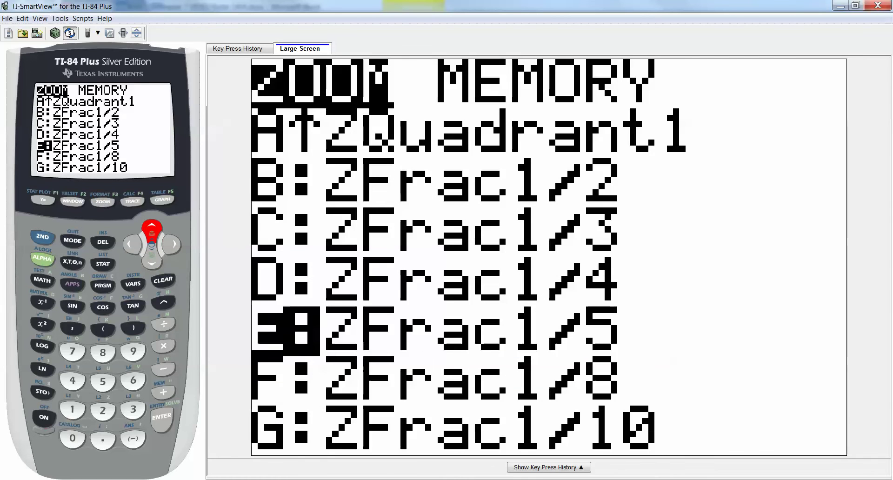
key("Up")
key("Up")
key("Up")
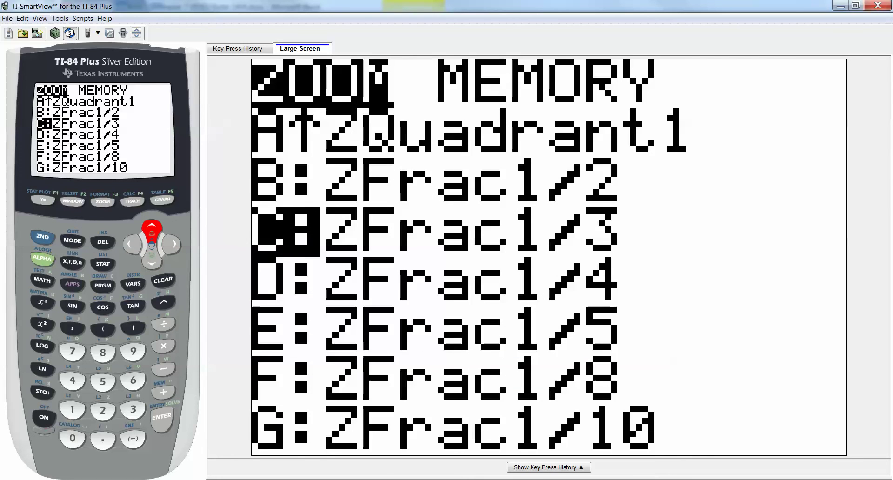
key("Up")
key("Up")
key("Up")
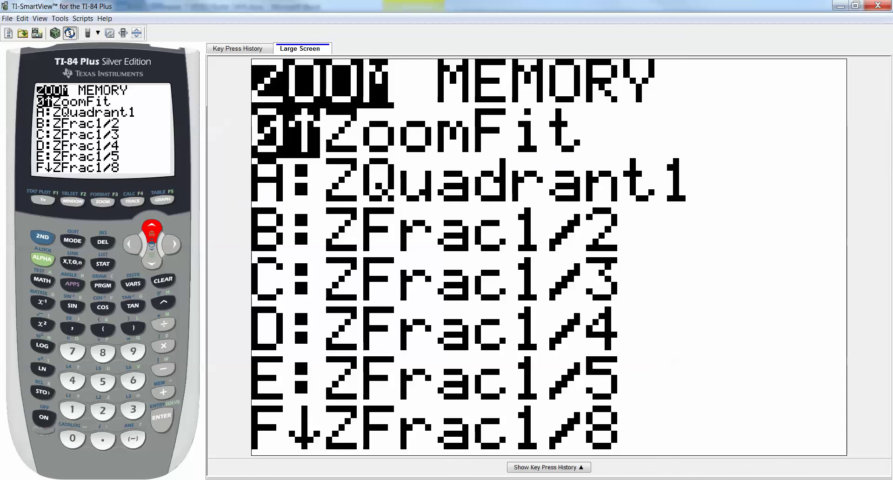
key("Up")
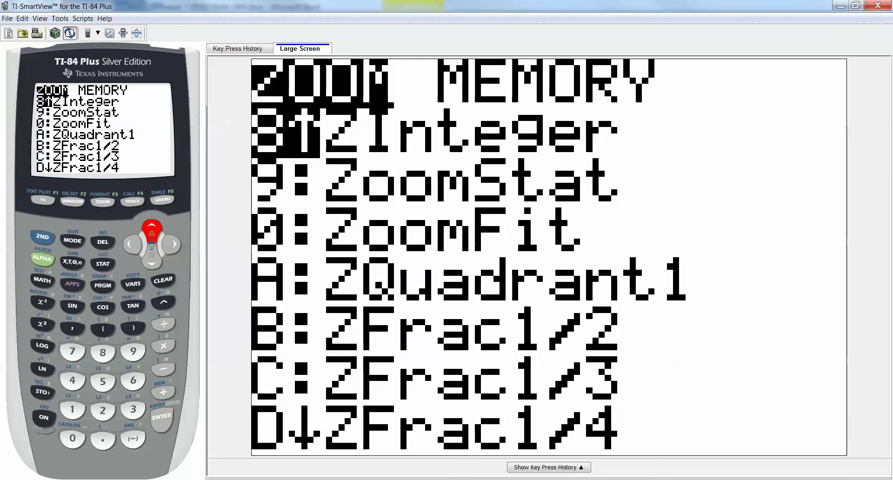
key("Down")
key("9")
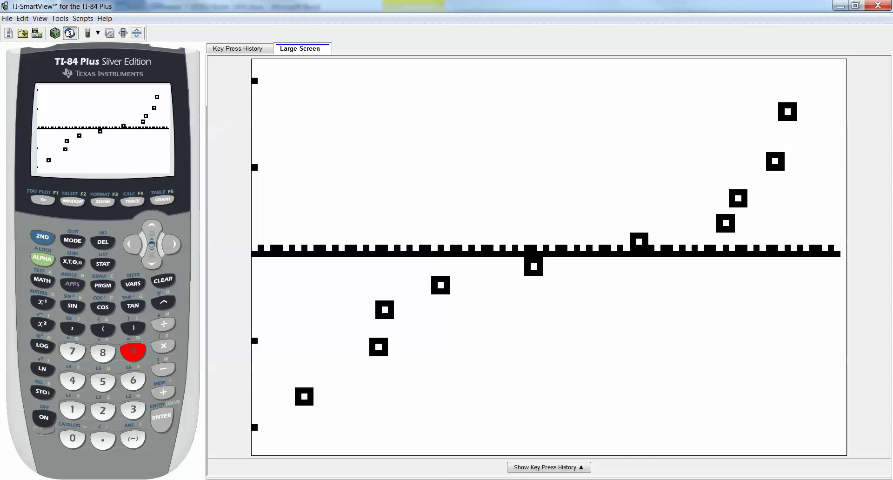
Step: Switch to the Chapter 7 video notes in Word and place the cursor at the end of Example 3's written answer
left_click(200, 479)
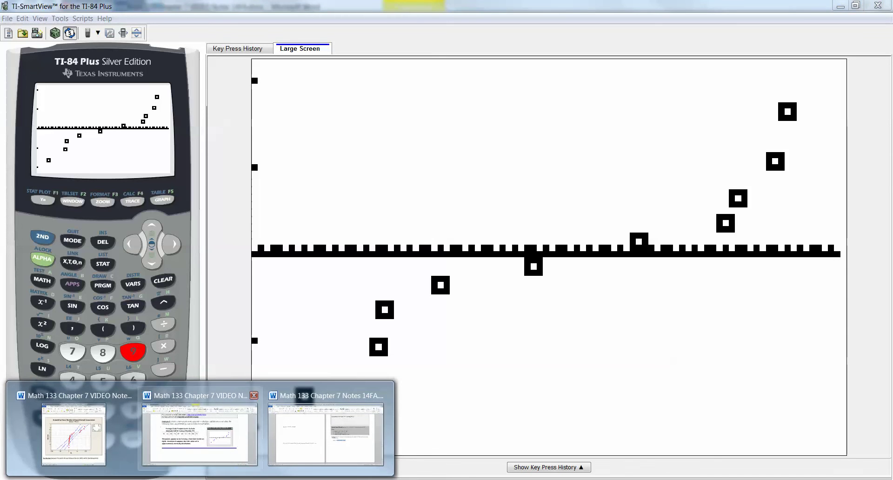
left_click(200, 430)
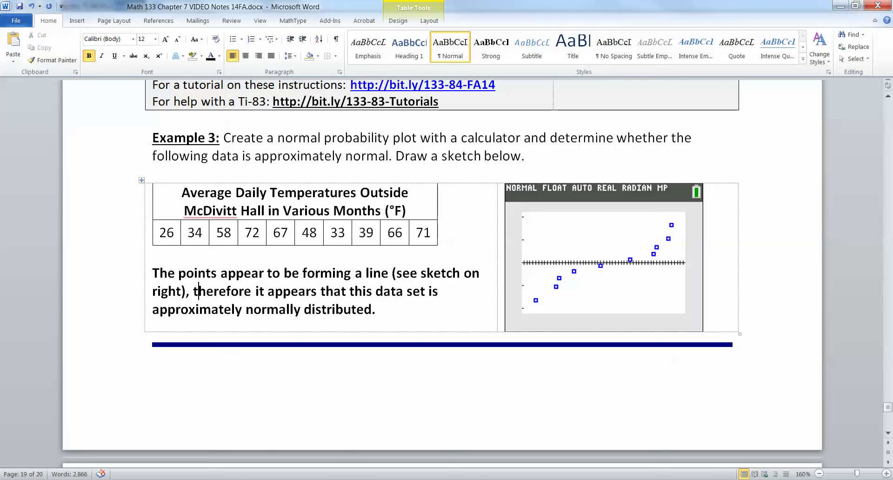
left_click(376, 310)
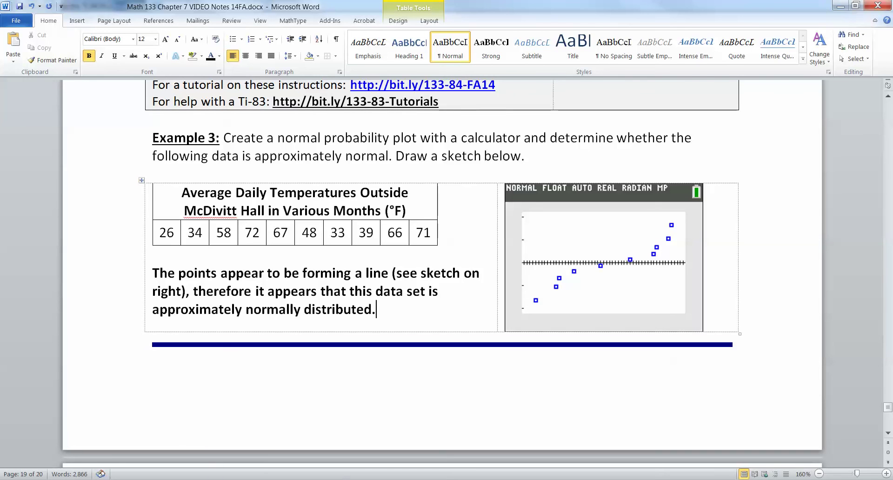